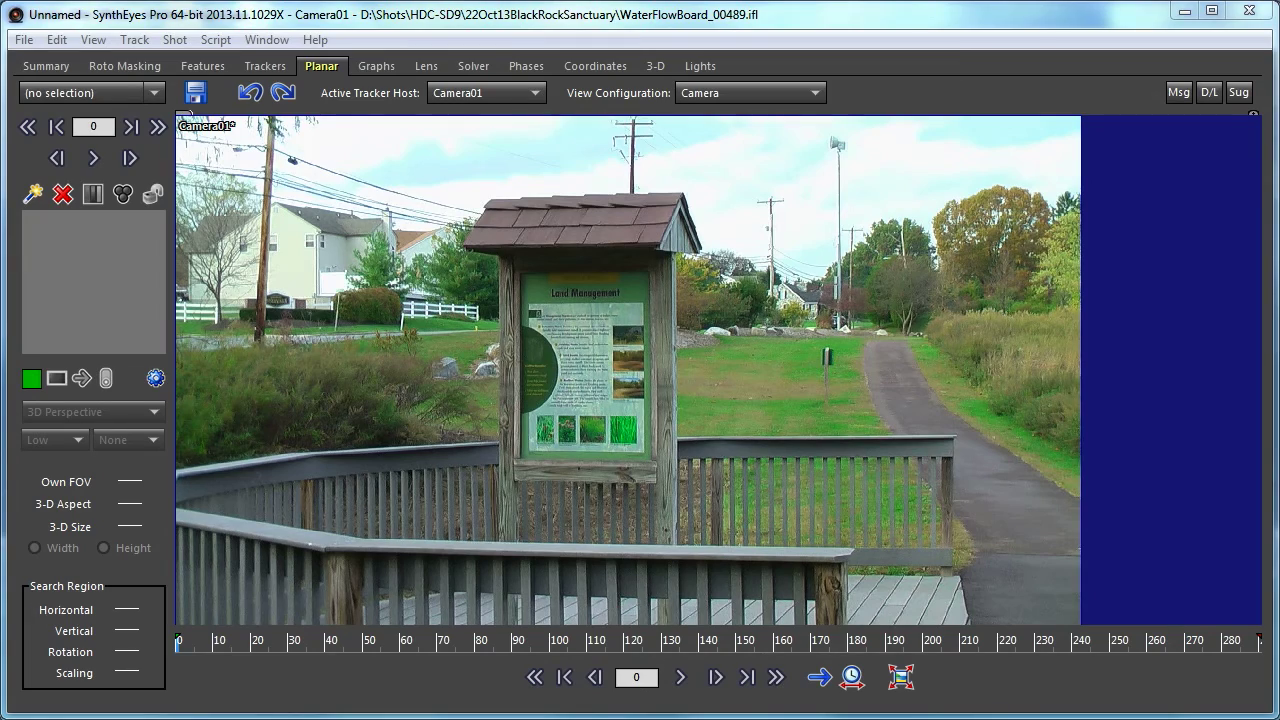
# - Scrub through the shot to frame 290, where the blue water-flow sign fills most of the picture
pyautogui.moveTo(200, 645); pyautogui.dragTo(1258, 645)
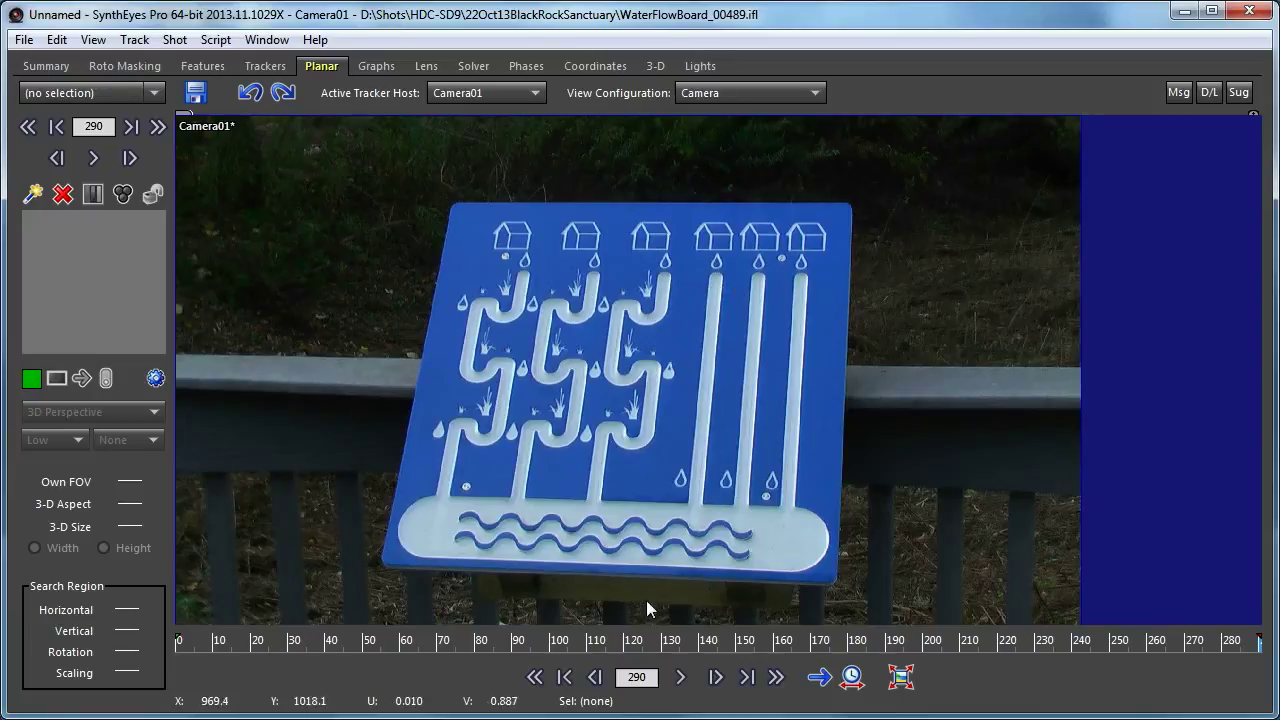
pyautogui.moveTo(1245, 652); pyautogui.dragTo(1268, 705)
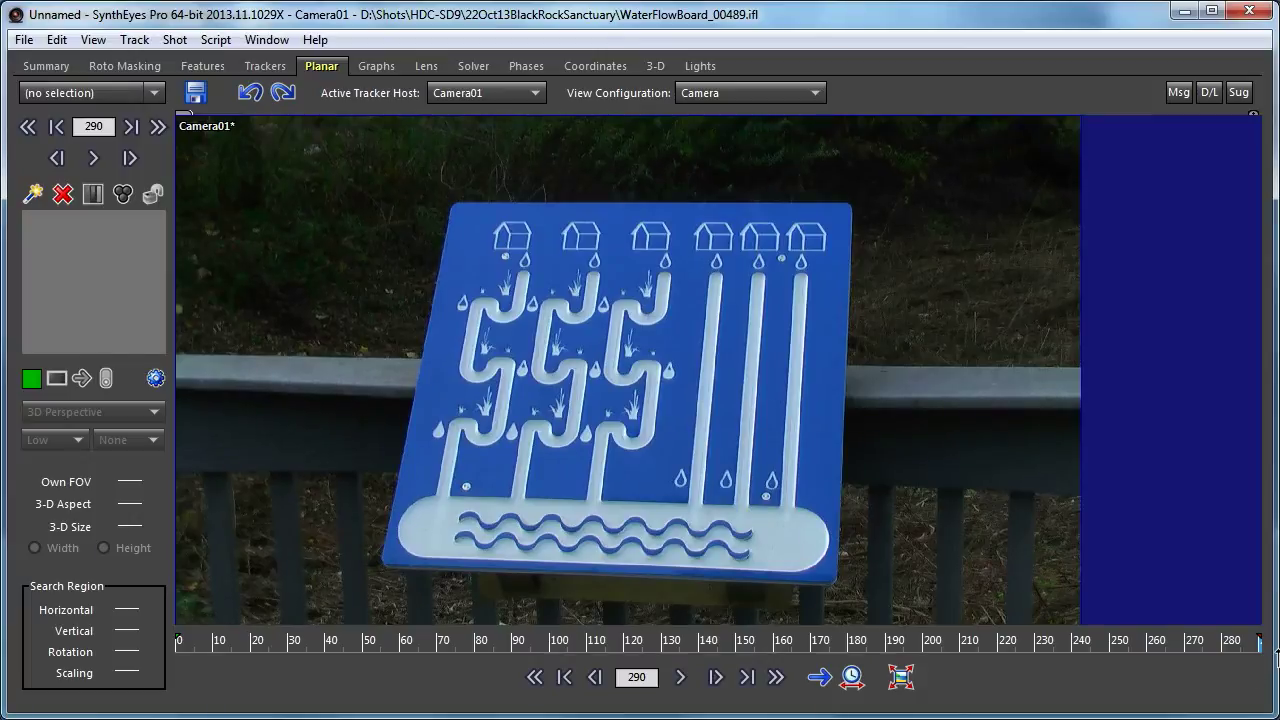
pyautogui.moveTo(1262, 652)
pyautogui.mouseDown()
pyautogui.moveTo(513, 604)
pyautogui.moveTo(840, 640)
pyautogui.moveTo(1260, 647)
pyautogui.mouseUp()
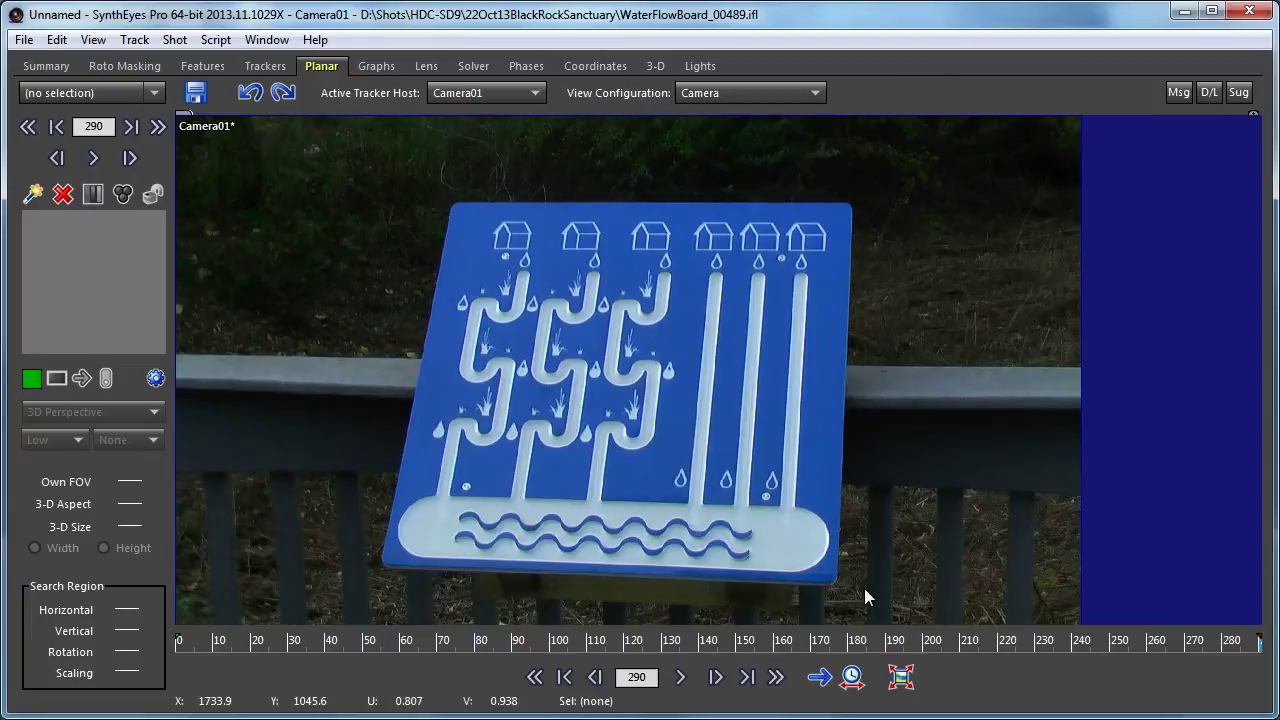
# - Create a planar tracker at frame 290 by placing its four corners on the corners of the blue sign
pyautogui.click(30, 195)
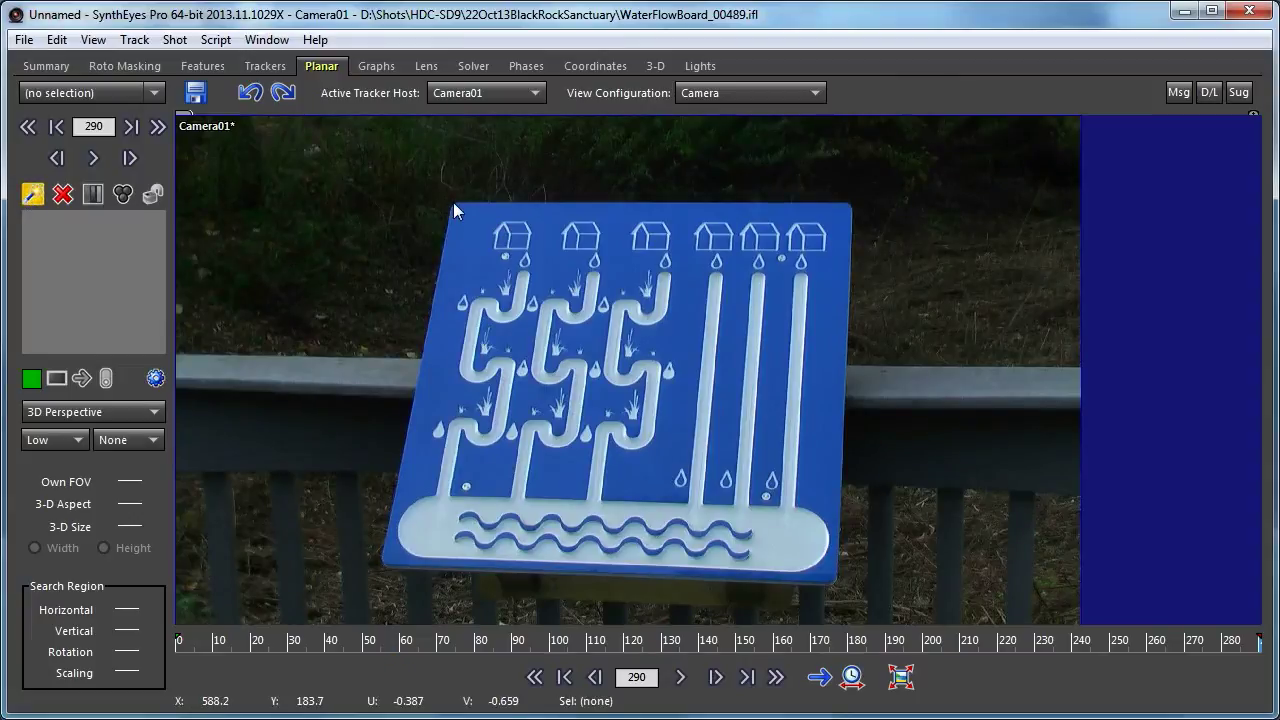
pyautogui.click(449, 202)
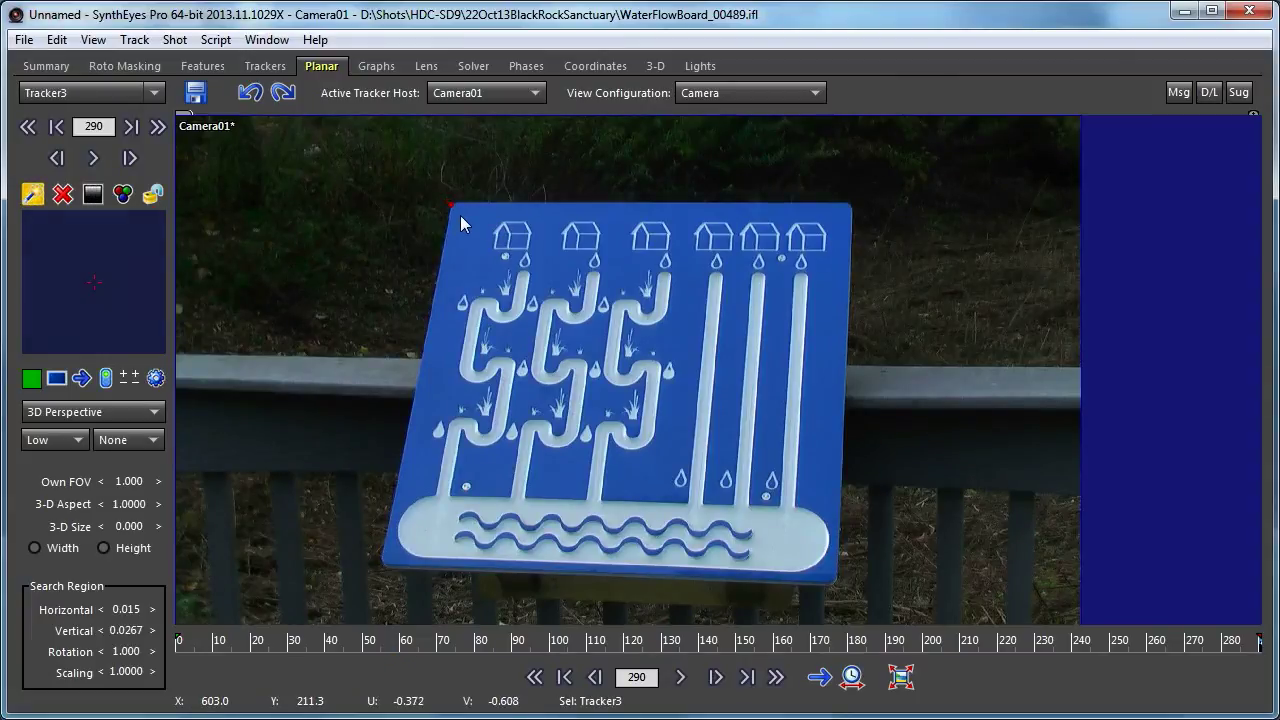
pyautogui.moveTo(455, 204)
pyautogui.mouseDown()
pyautogui.moveTo(719, 192)
pyautogui.moveTo(851, 204)
pyautogui.mouseUp()
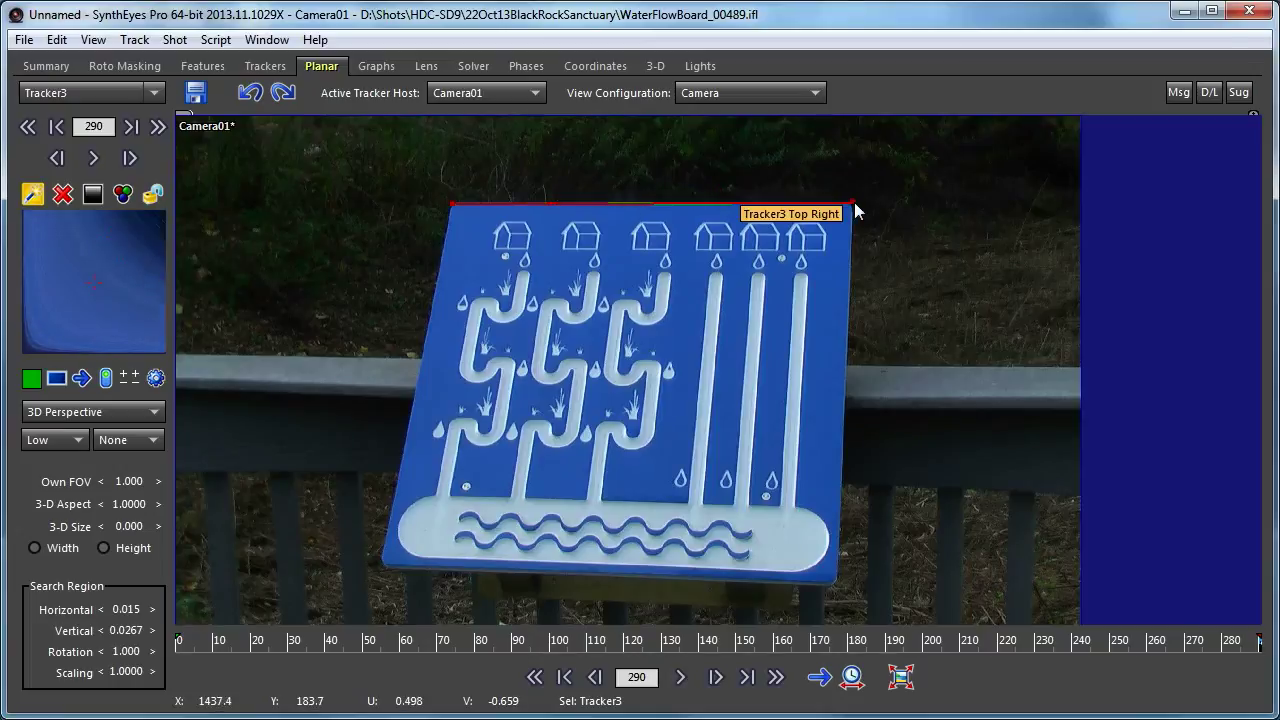
pyautogui.click(851, 490)
pyautogui.moveTo(865, 520); pyautogui.dragTo(837, 589)
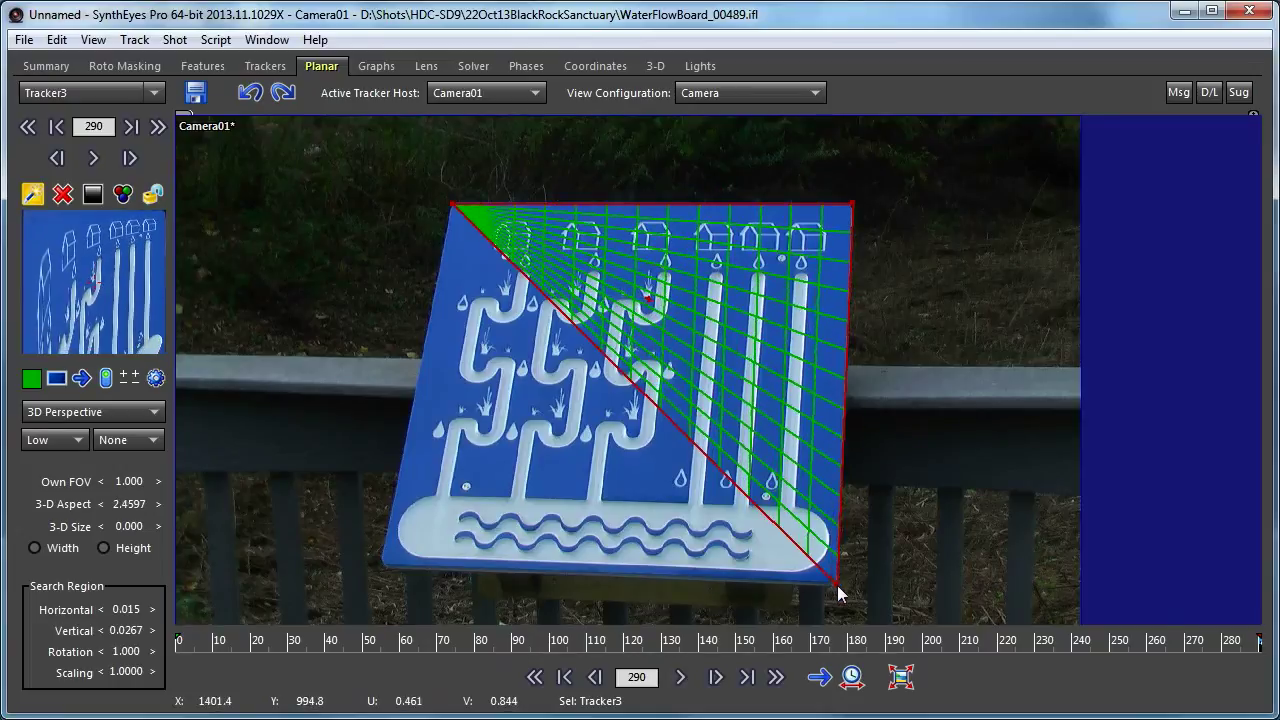
pyautogui.click(369, 569)
pyautogui.moveTo(369, 569); pyautogui.dragTo(380, 571)
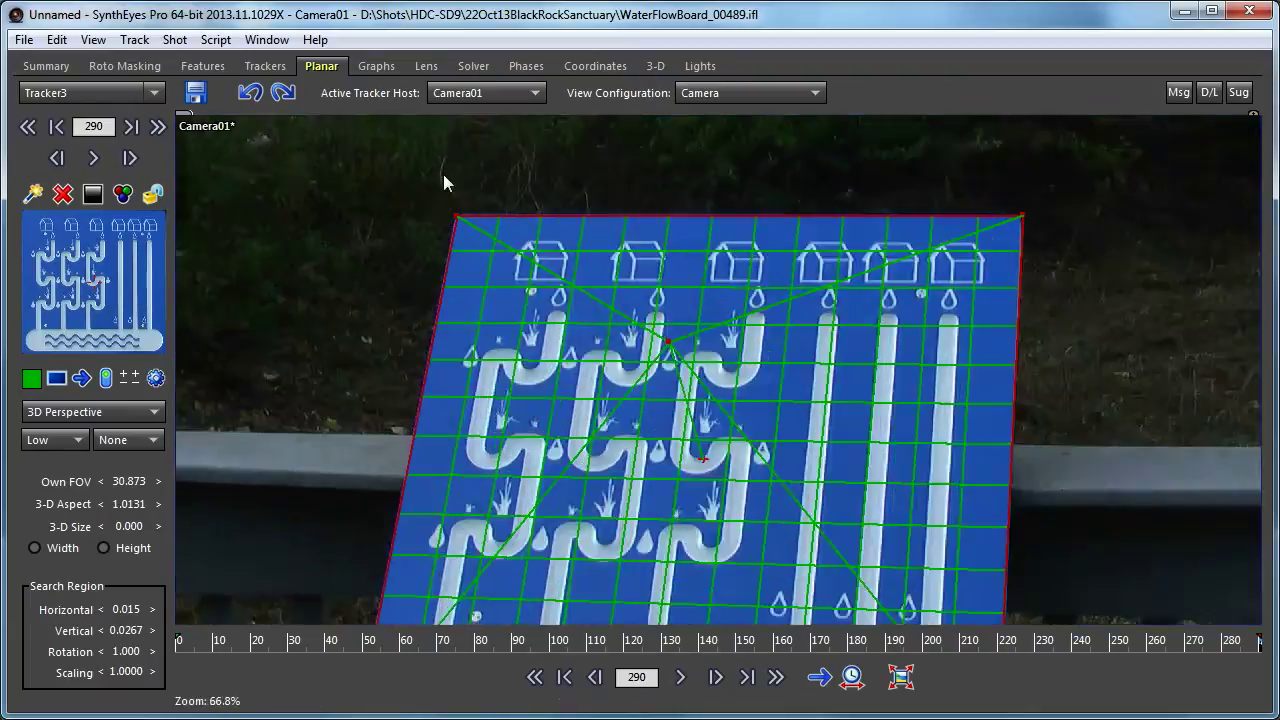
# - Fine-tune the planar tracker's upper two corners so its edges line up with the sign's upper edge and sides
pyautogui.scroll(5, 443, 174)
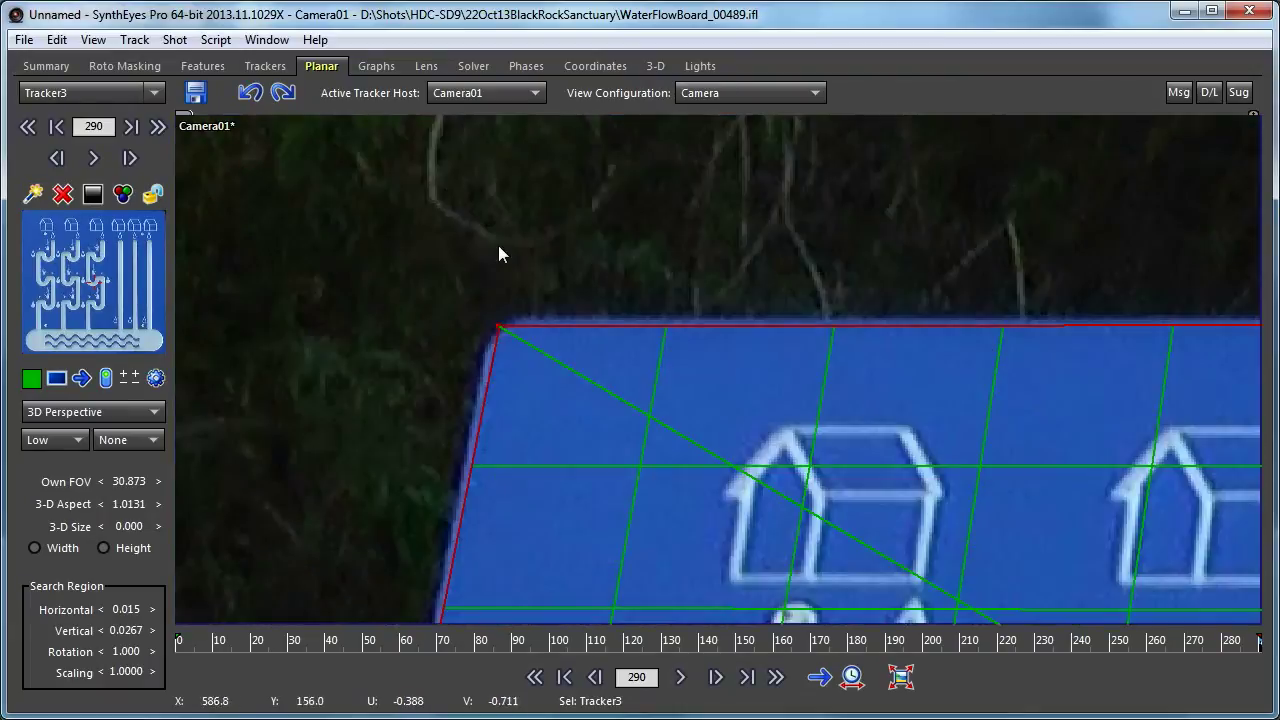
pyautogui.moveTo(498, 303); pyautogui.dragTo(492, 298)
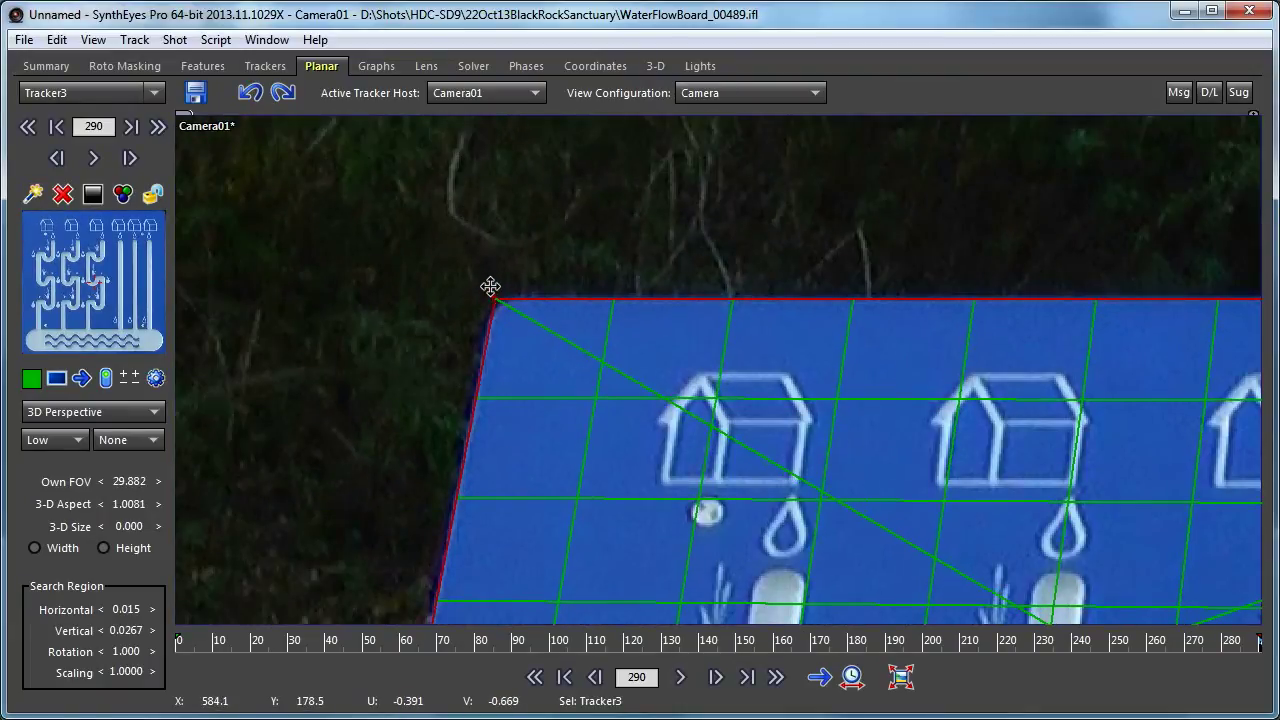
pyautogui.scroll(-5, 490, 287)
pyautogui.scroll(1, 771, 287)
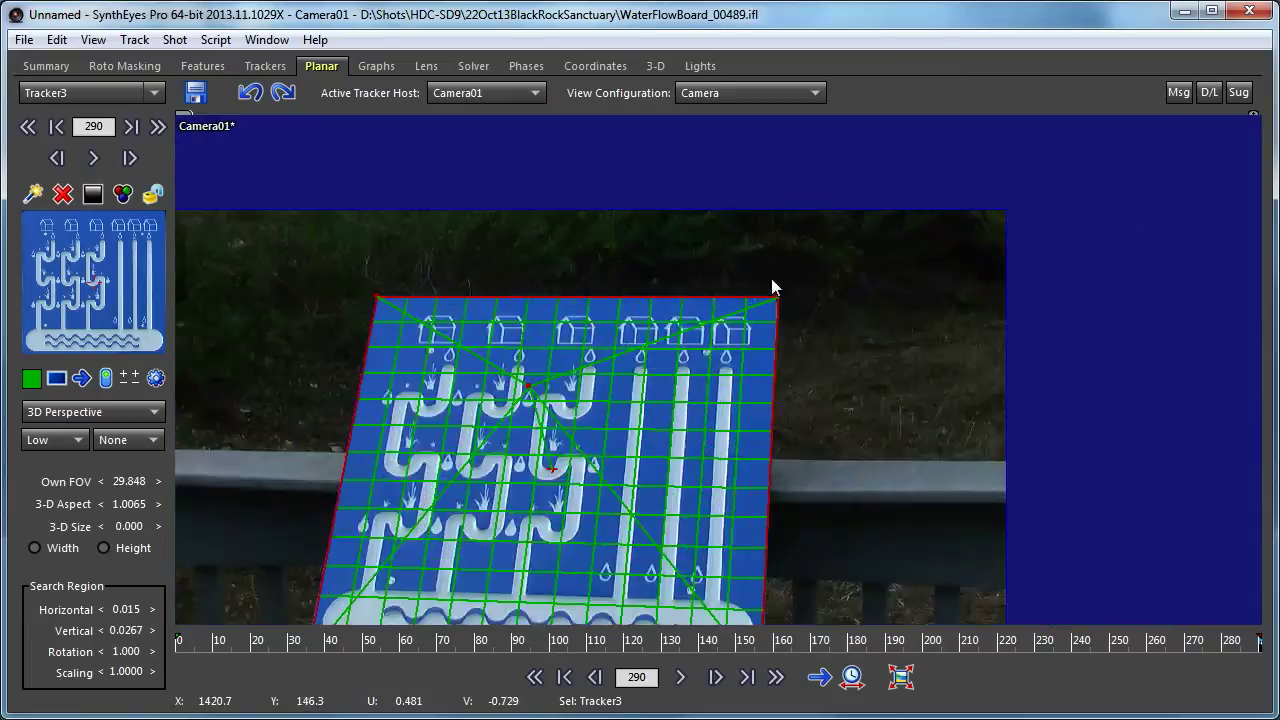
pyautogui.scroll(4, 772, 280)
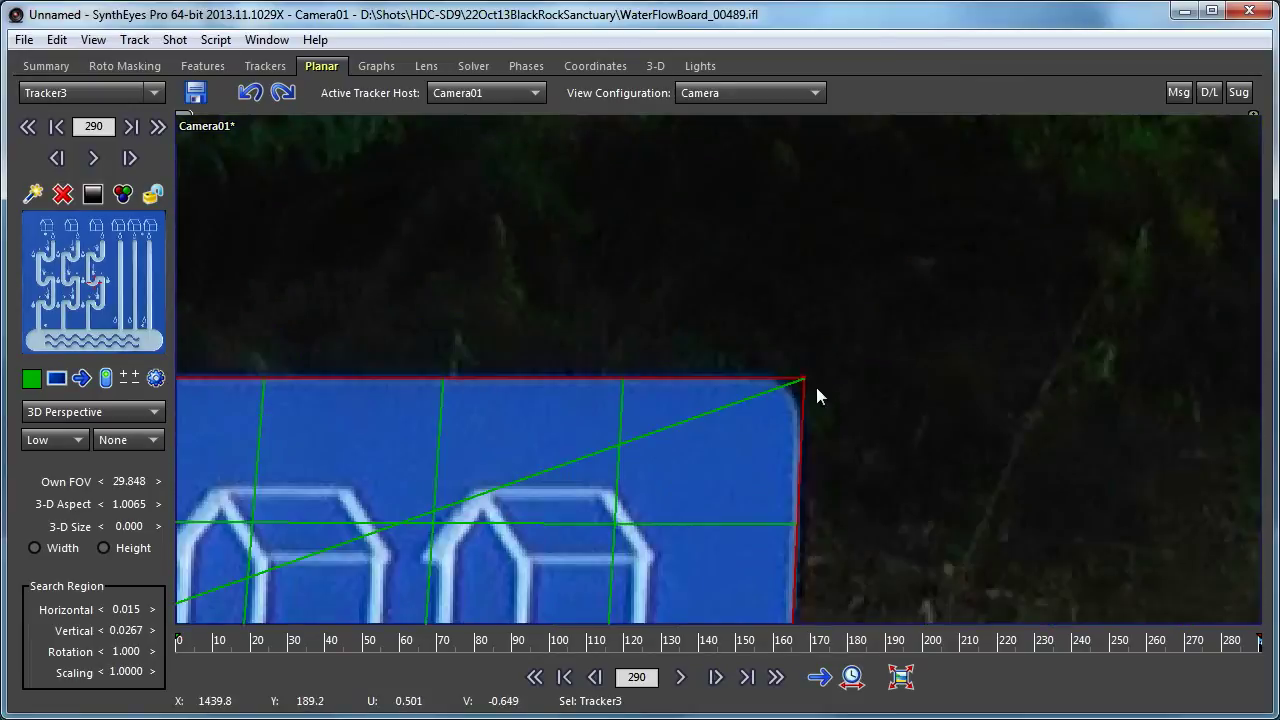
pyautogui.moveTo(804, 379); pyautogui.dragTo(792, 378)
# - Fine-tune the planar tracker's lower two corners so its edges line up with the sign's lower edge and sides
pyautogui.scroll(-4, 792, 378)
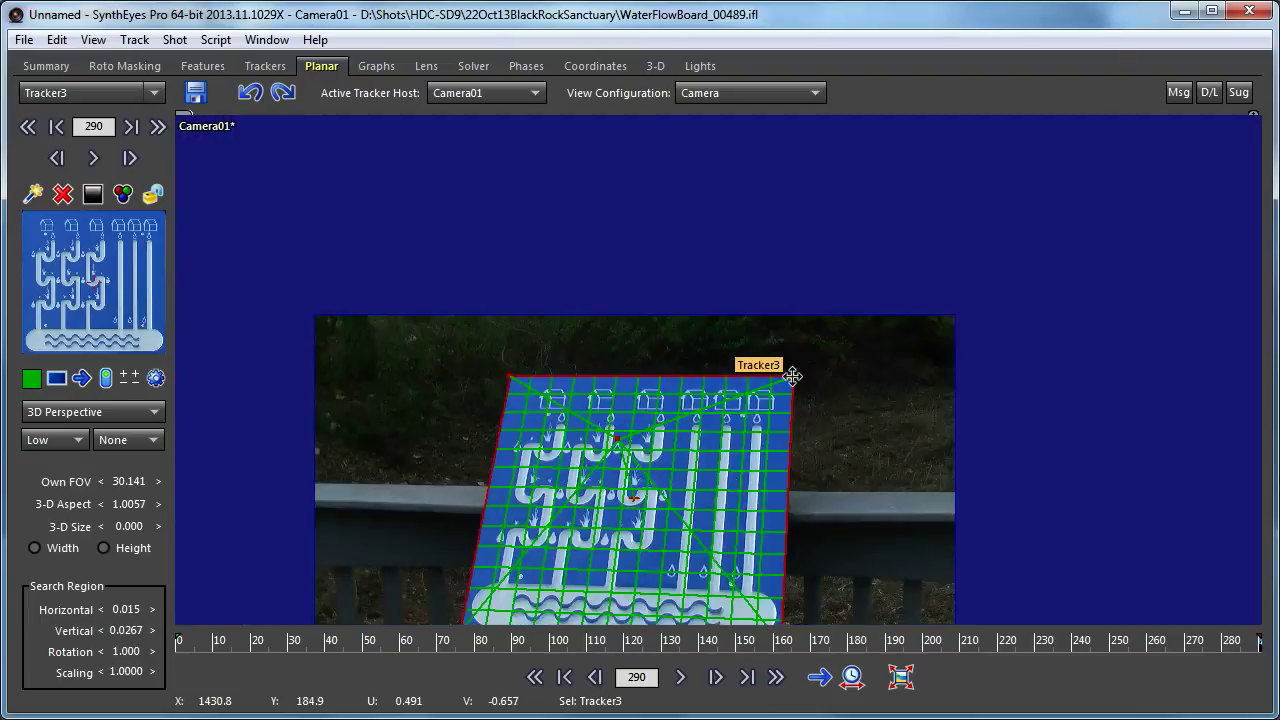
pyautogui.scroll(2, 753, 379)
pyautogui.scroll(2, 795, 488)
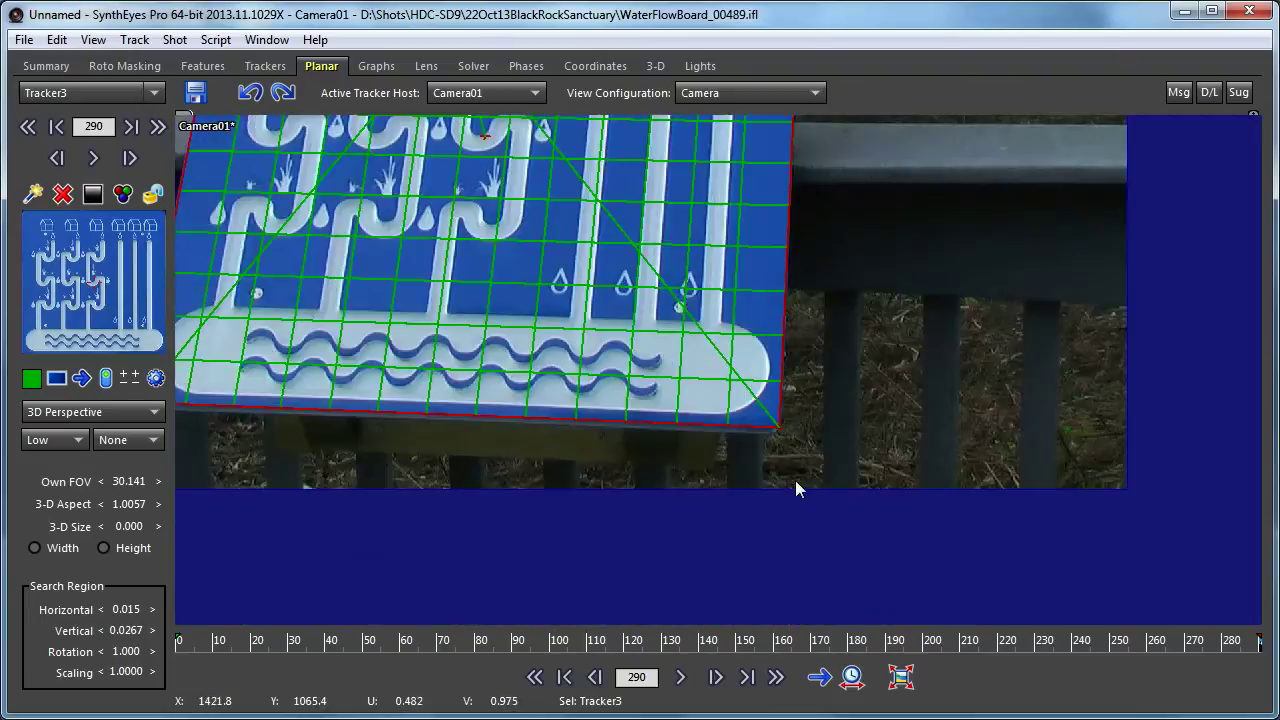
pyautogui.scroll(1, 790, 470)
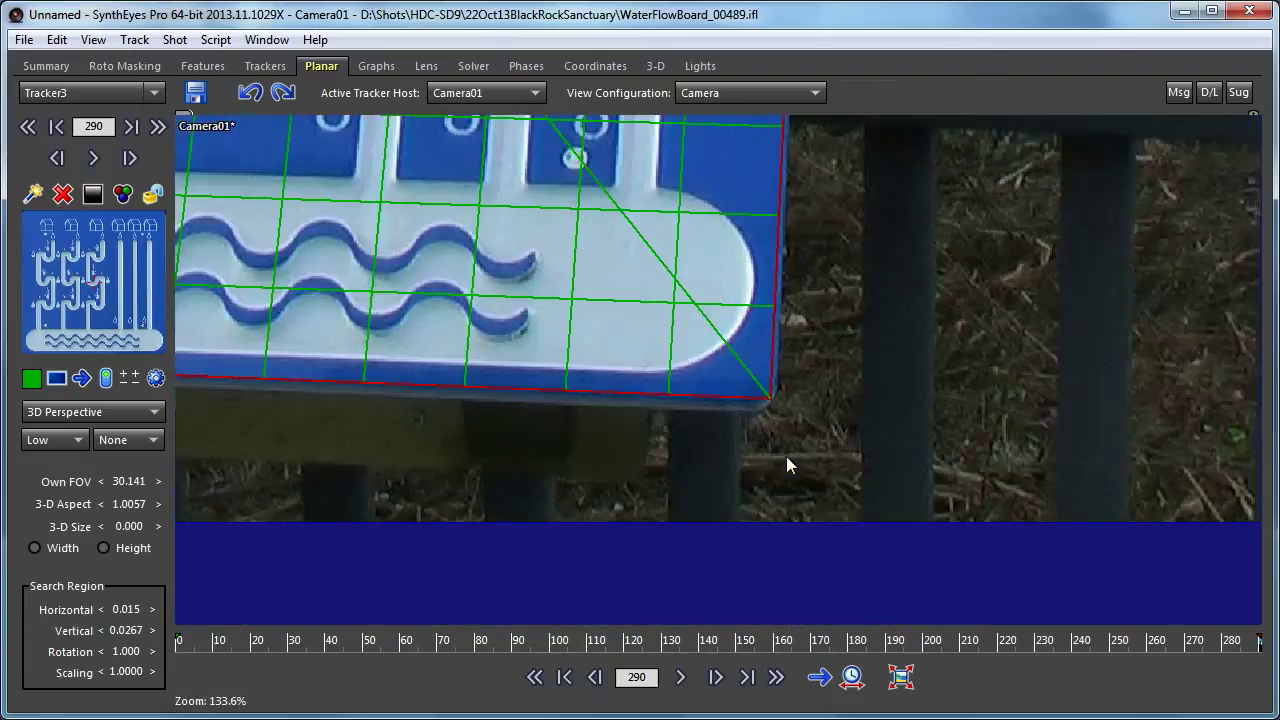
pyautogui.scroll(1, 771, 437)
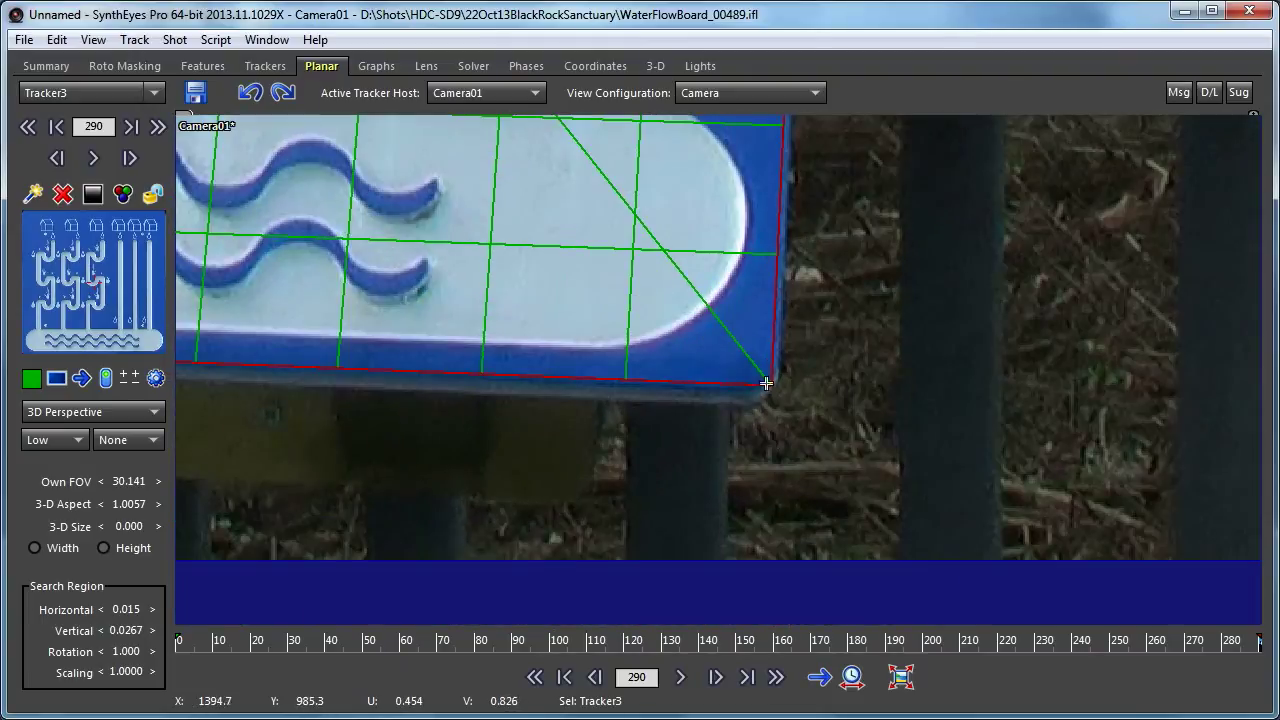
pyautogui.moveTo(771, 383); pyautogui.dragTo(794, 403)
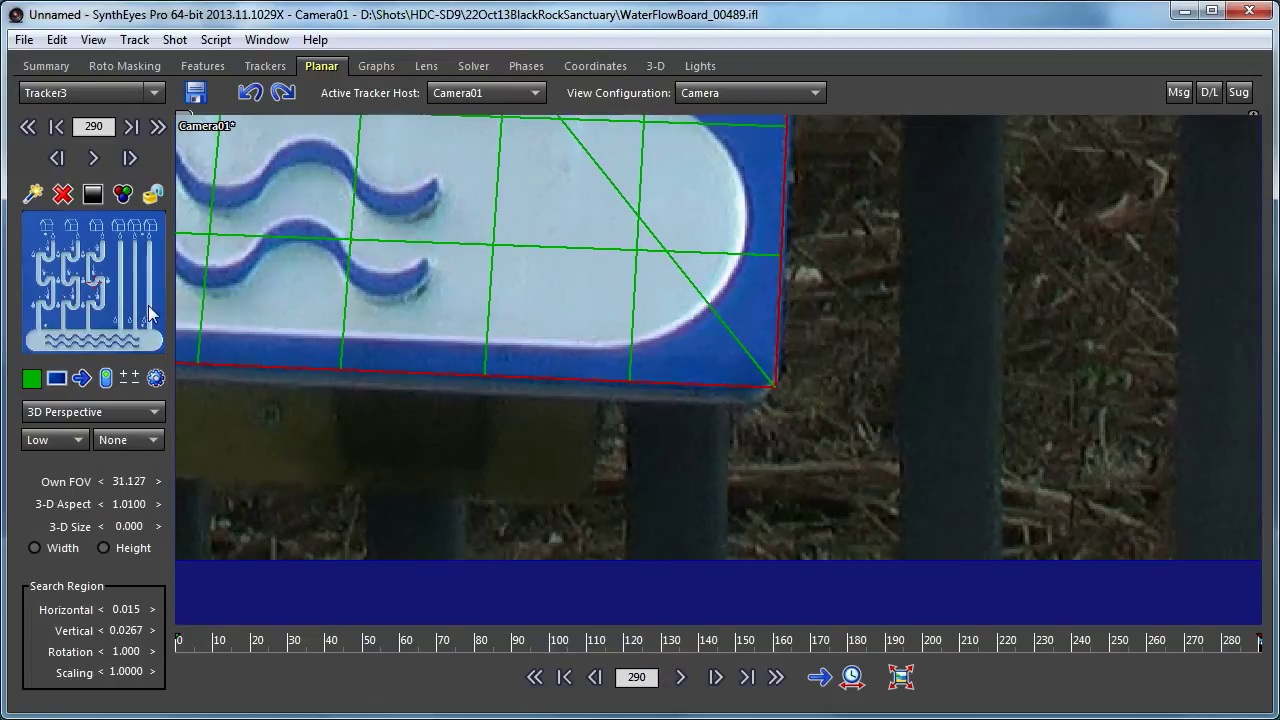
pyautogui.scroll(-5, 674, 469)
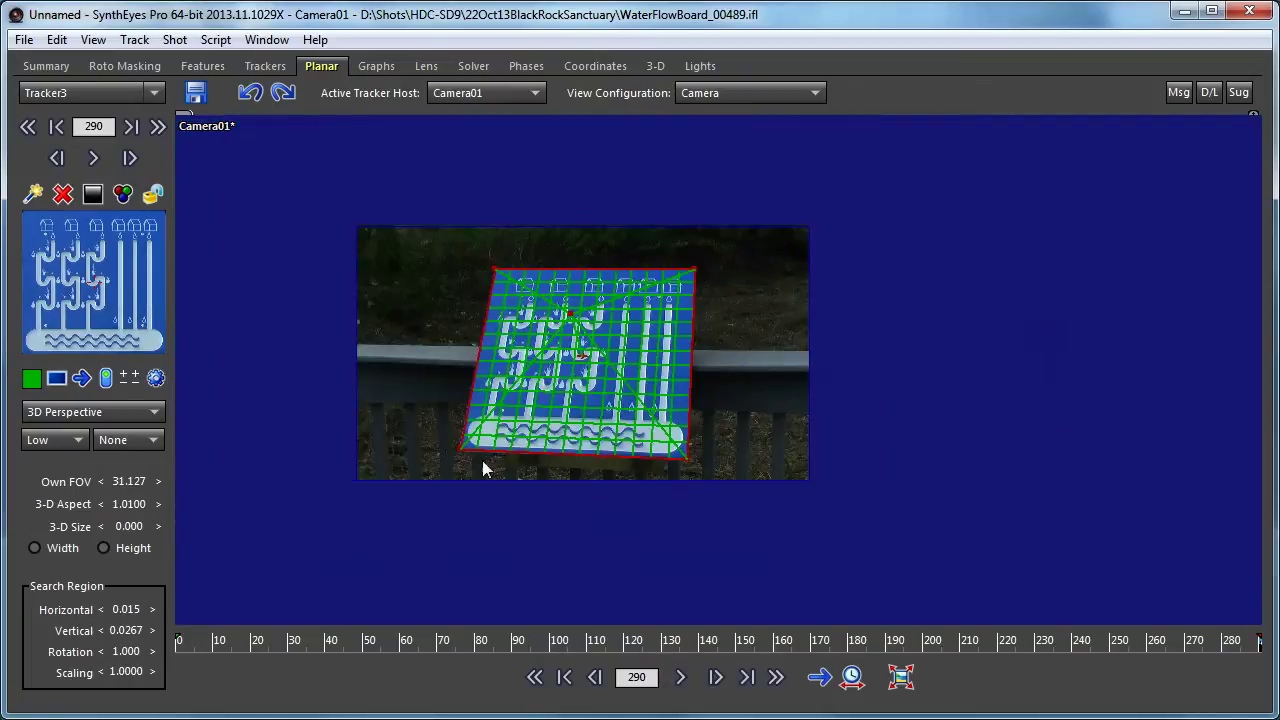
pyautogui.scroll(5, 482, 462)
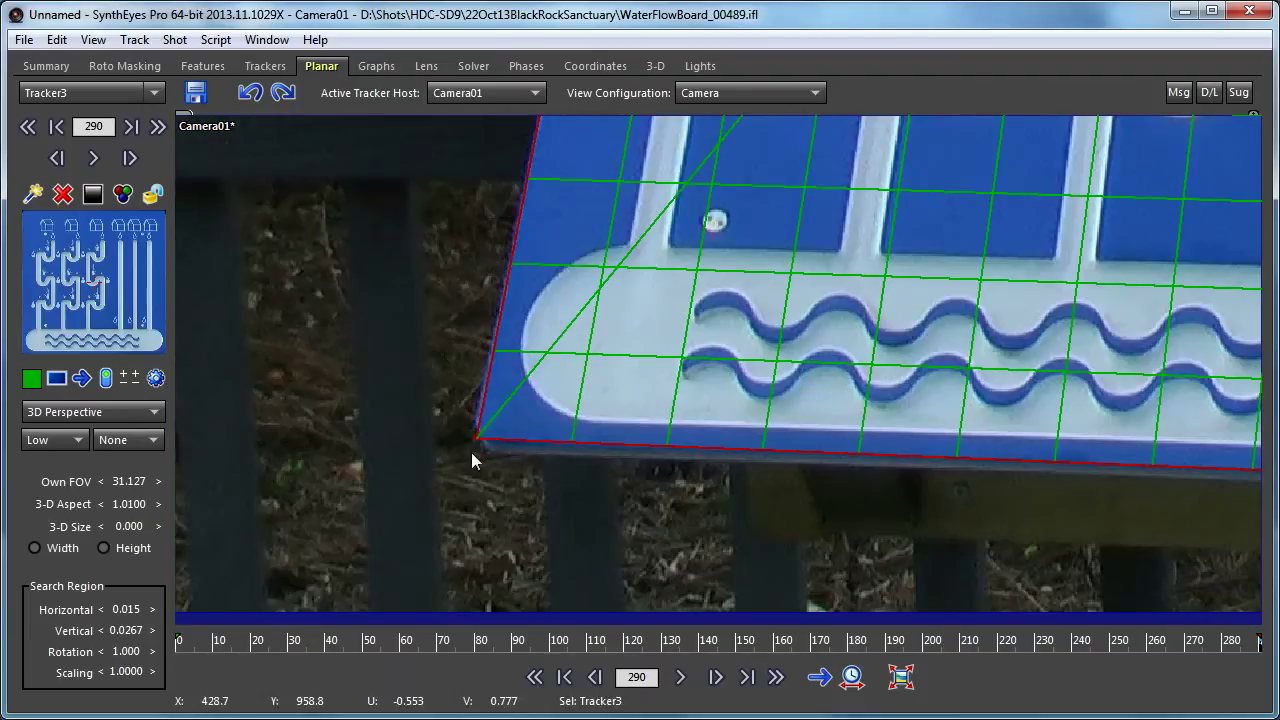
pyautogui.moveTo(479, 437); pyautogui.dragTo(464, 439)
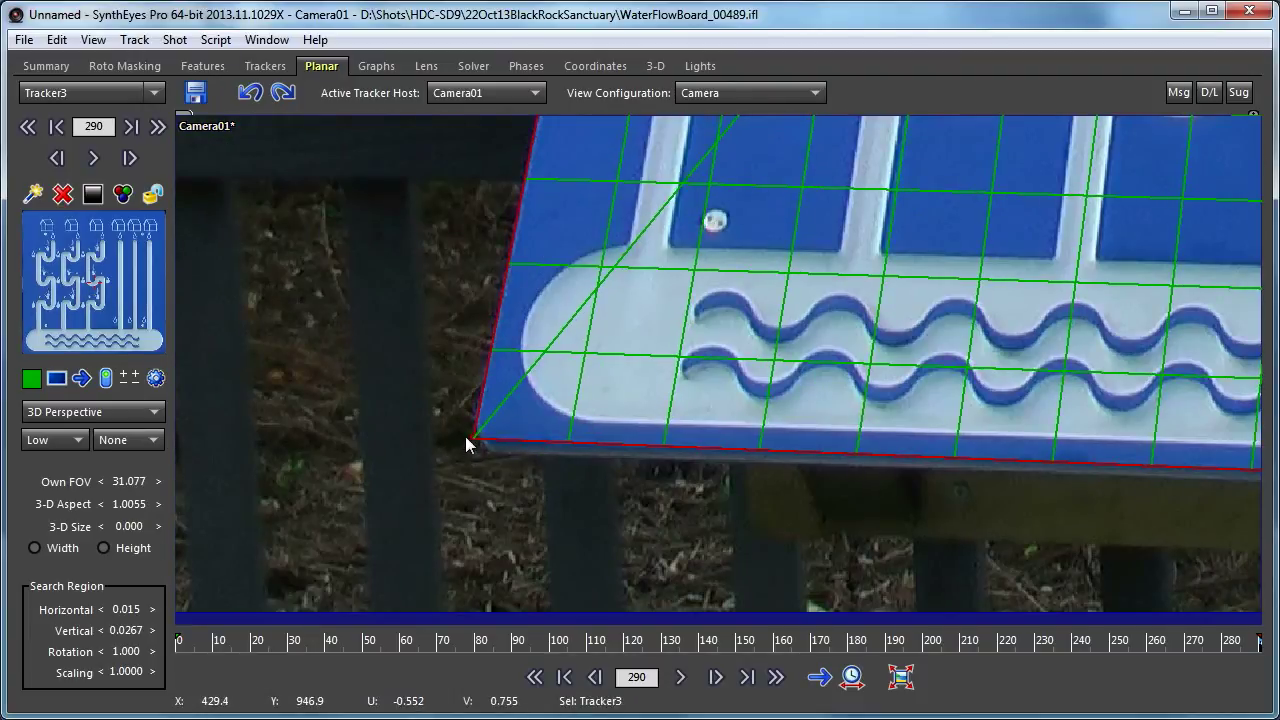
pyautogui.scroll(-5, 464, 438)
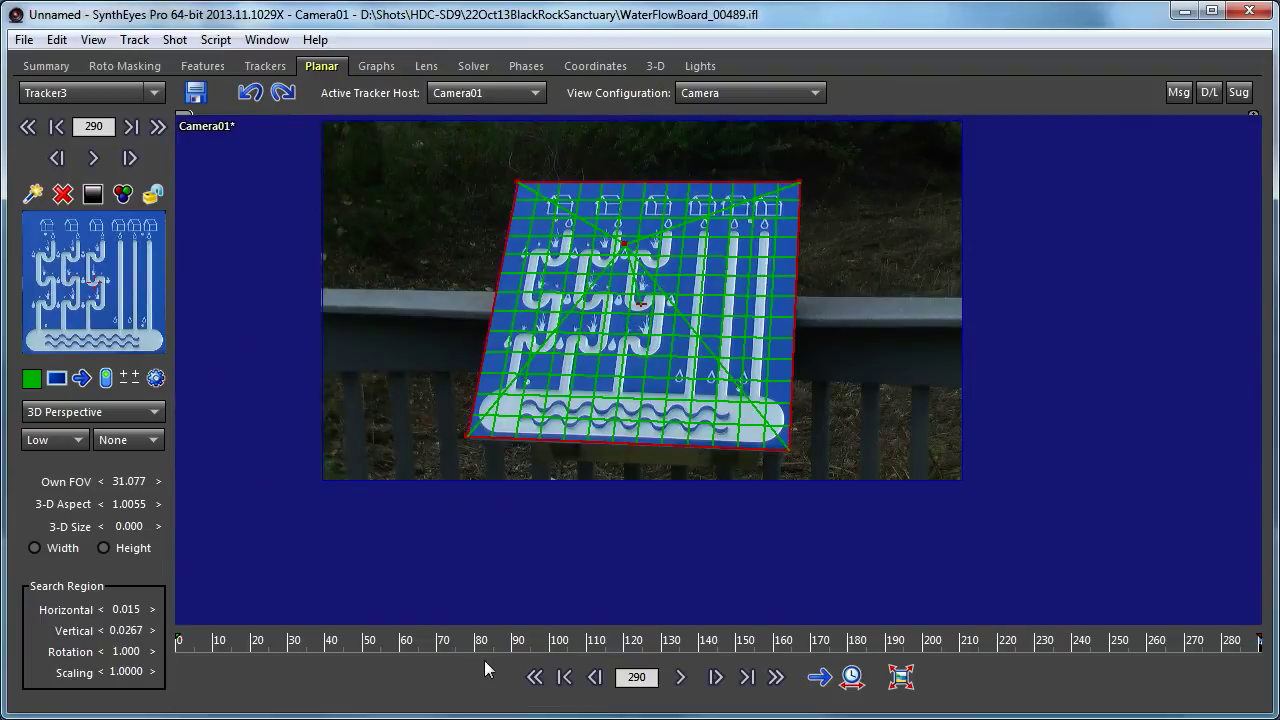
pyautogui.moveTo(440, 645); pyautogui.dragTo(1268, 663)
pyautogui.click(900, 677)
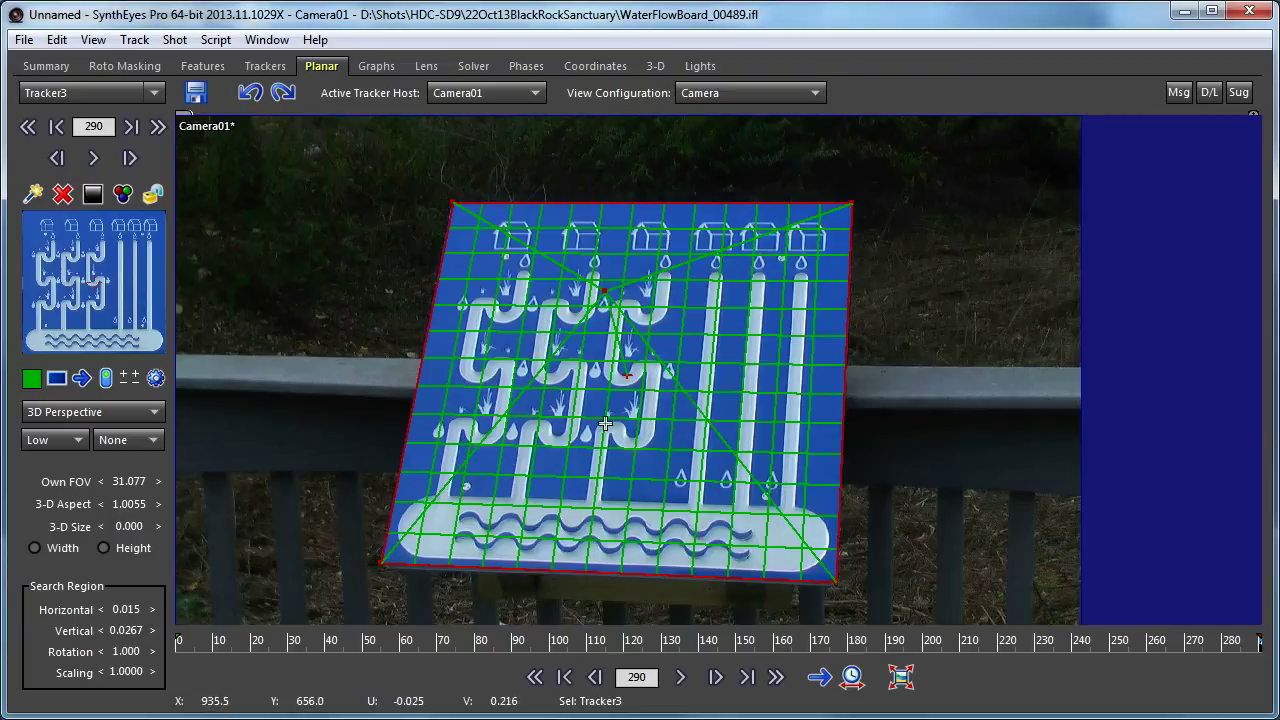
# - Switch the planar tracker to monochrome, look over its channel choices, and return it to colour
pyautogui.click(123, 194)
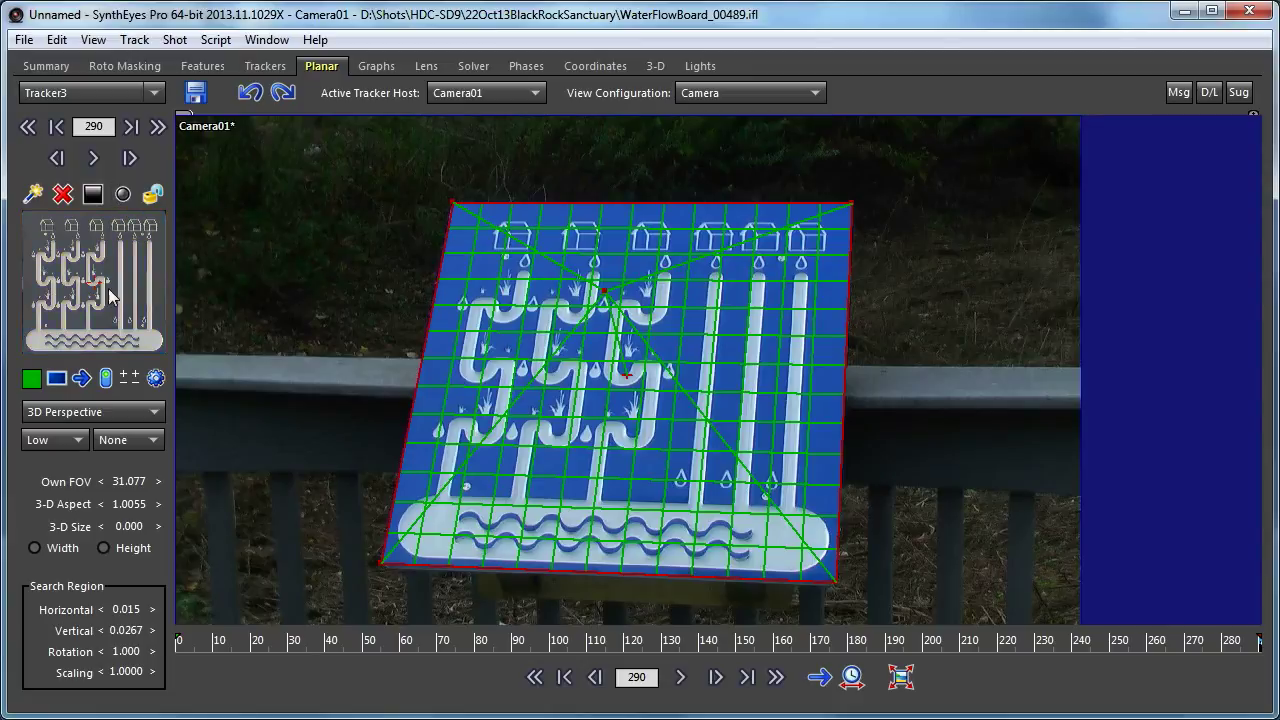
pyautogui.click(92, 194)
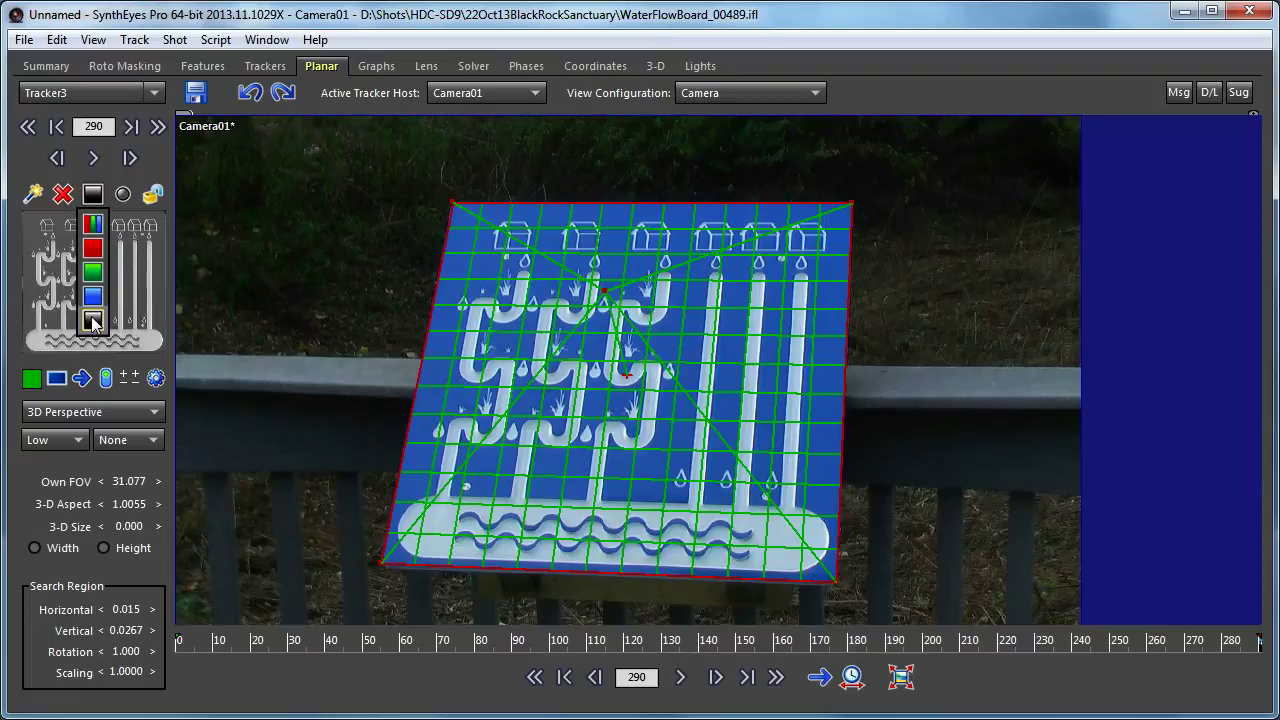
pyautogui.click(105, 192)
pyautogui.click(127, 200)
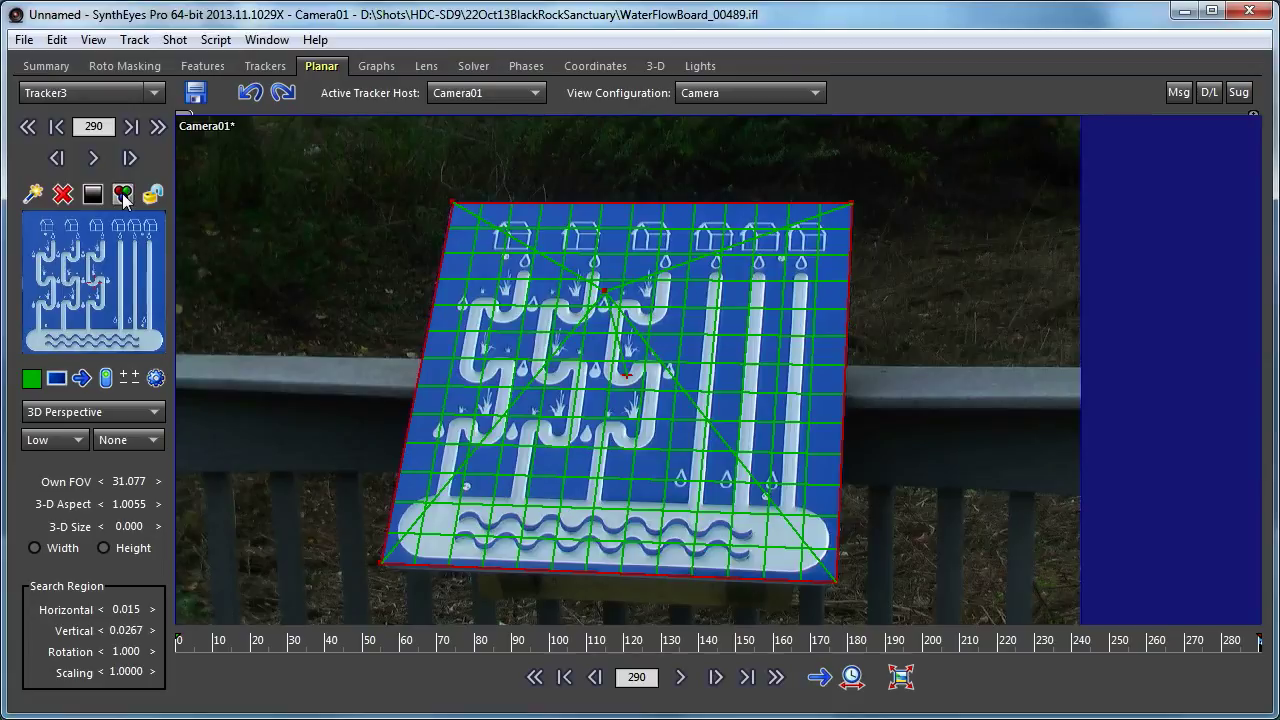
pyautogui.click(125, 199)
# - Try the blue and green channels as the planar tracker's monochrome source
pyautogui.click(95, 199)
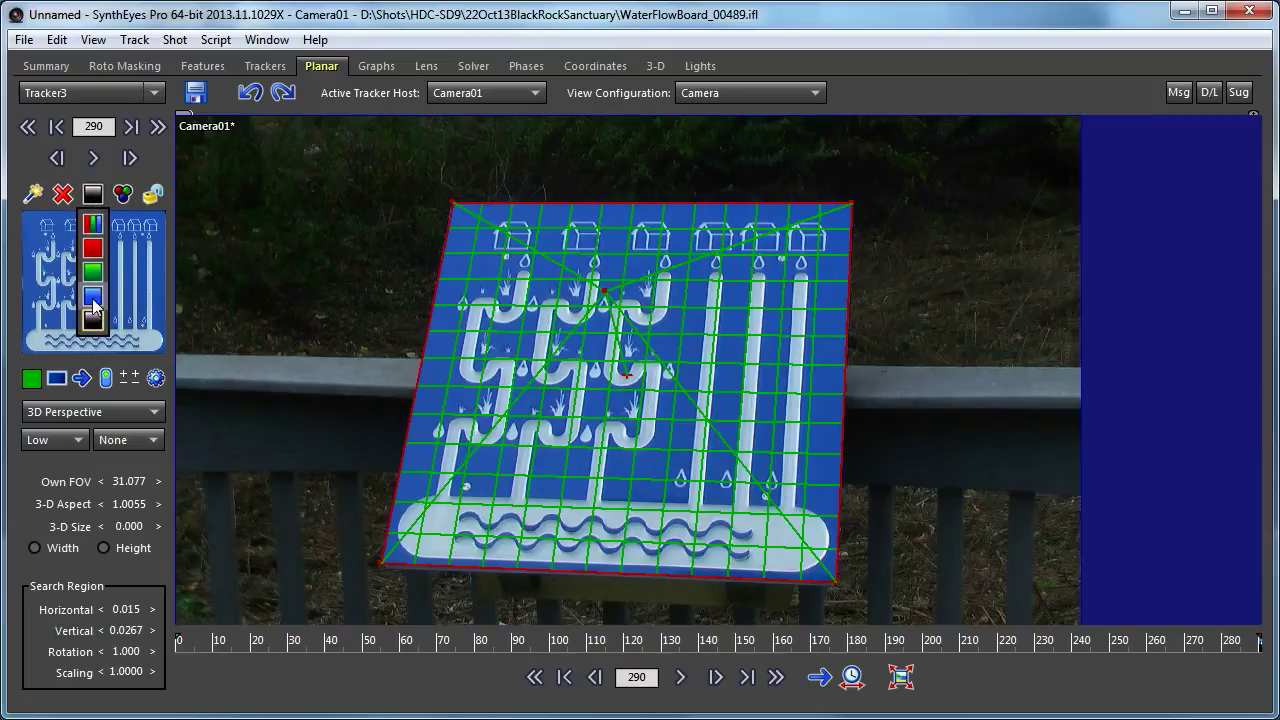
pyautogui.click(92, 297)
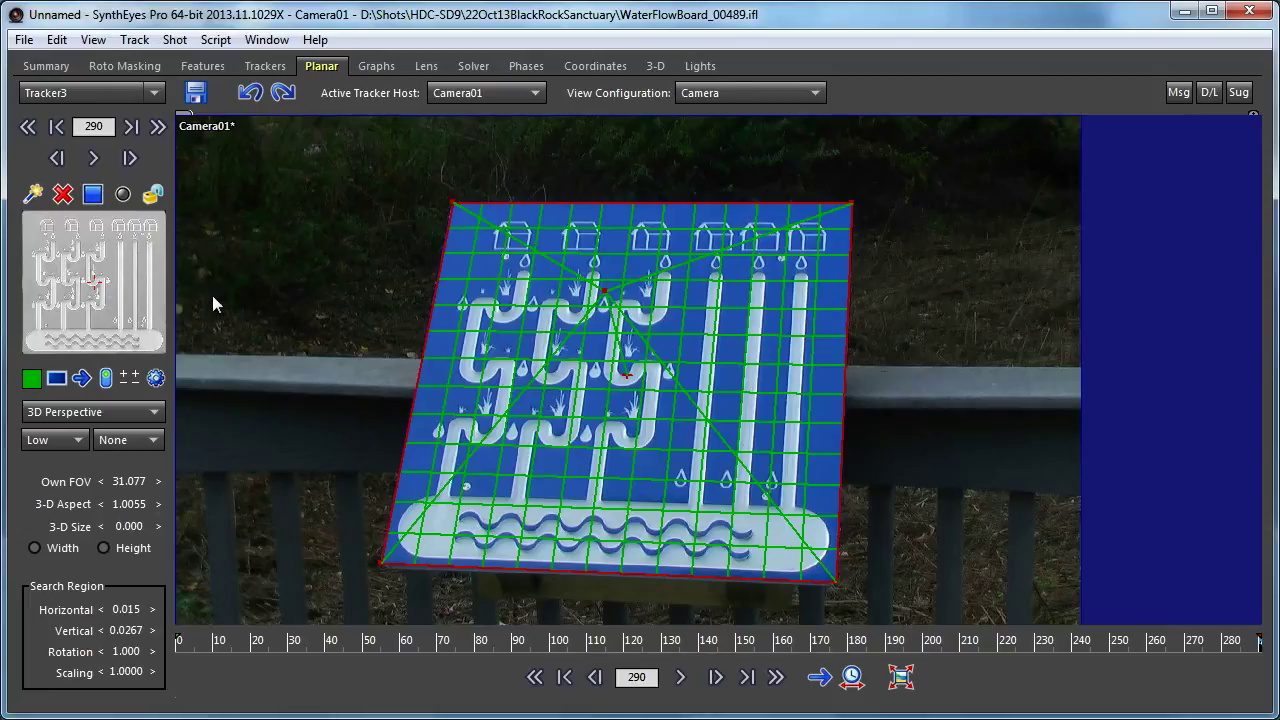
pyautogui.click(93, 194)
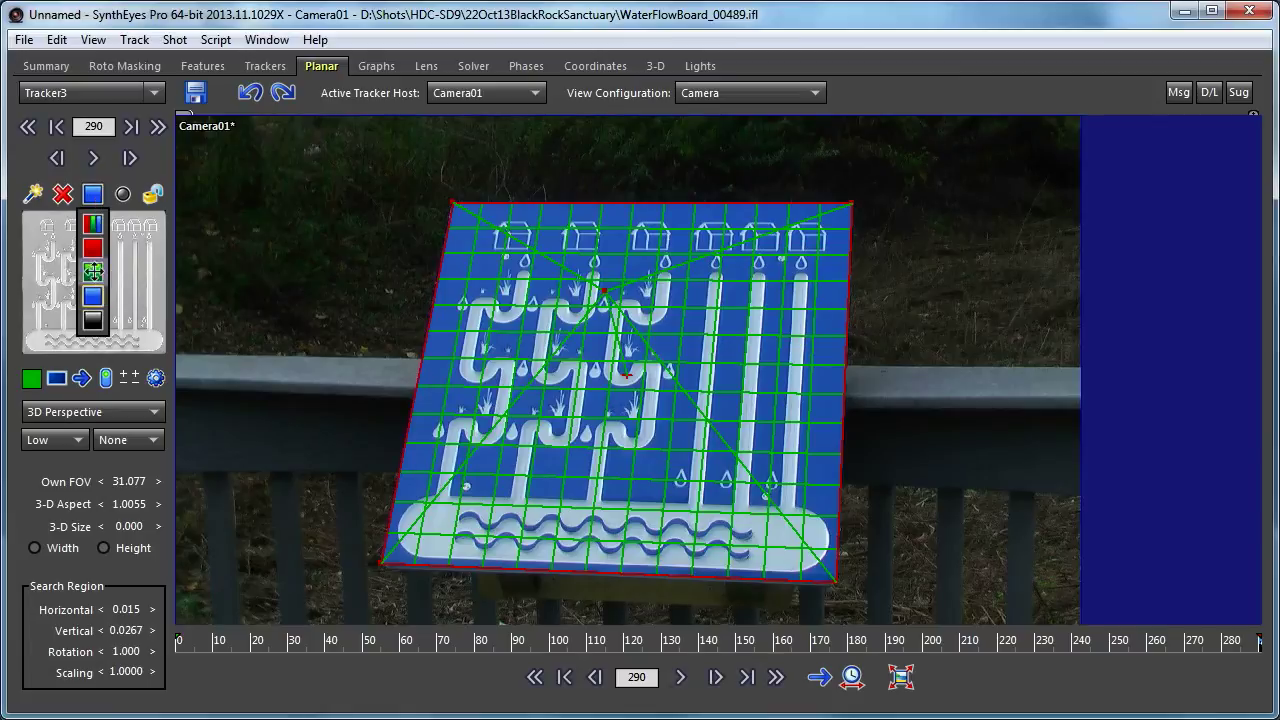
pyautogui.click(90, 285)
# - Set the planar tracker's channel to red and switch the tracker back to full colour
pyautogui.click(90, 198)
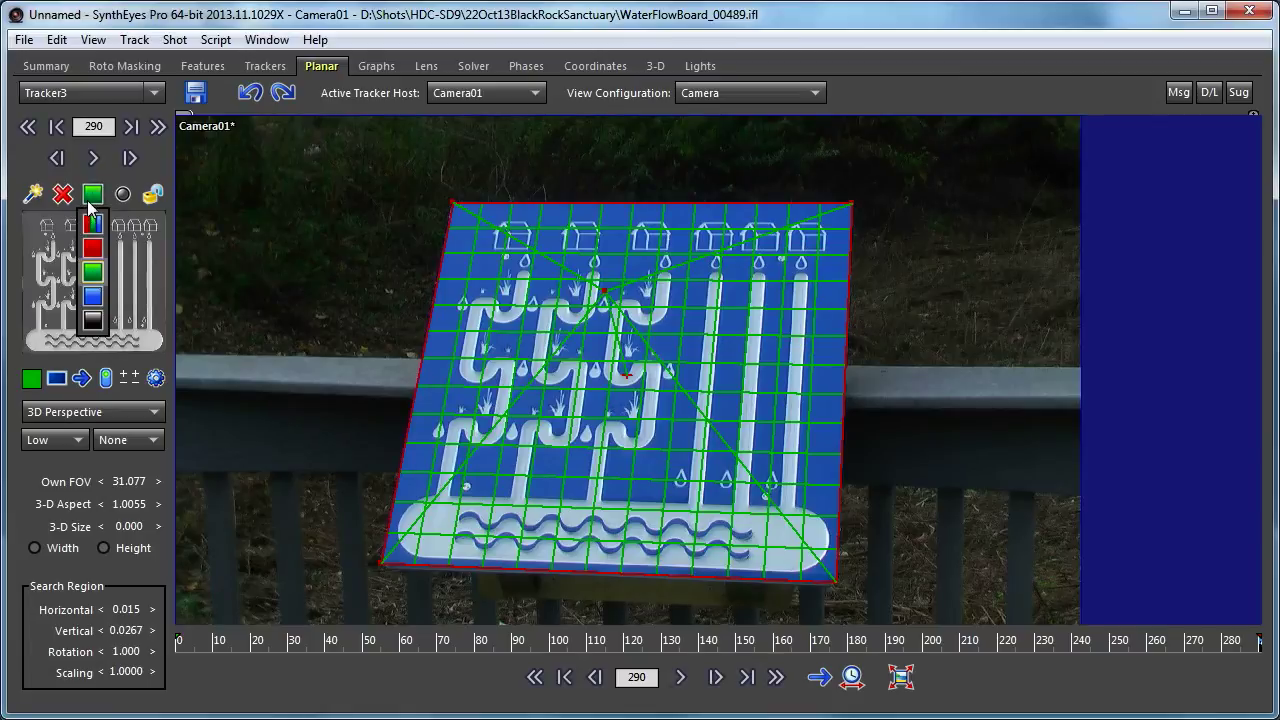
pyautogui.click(101, 262)
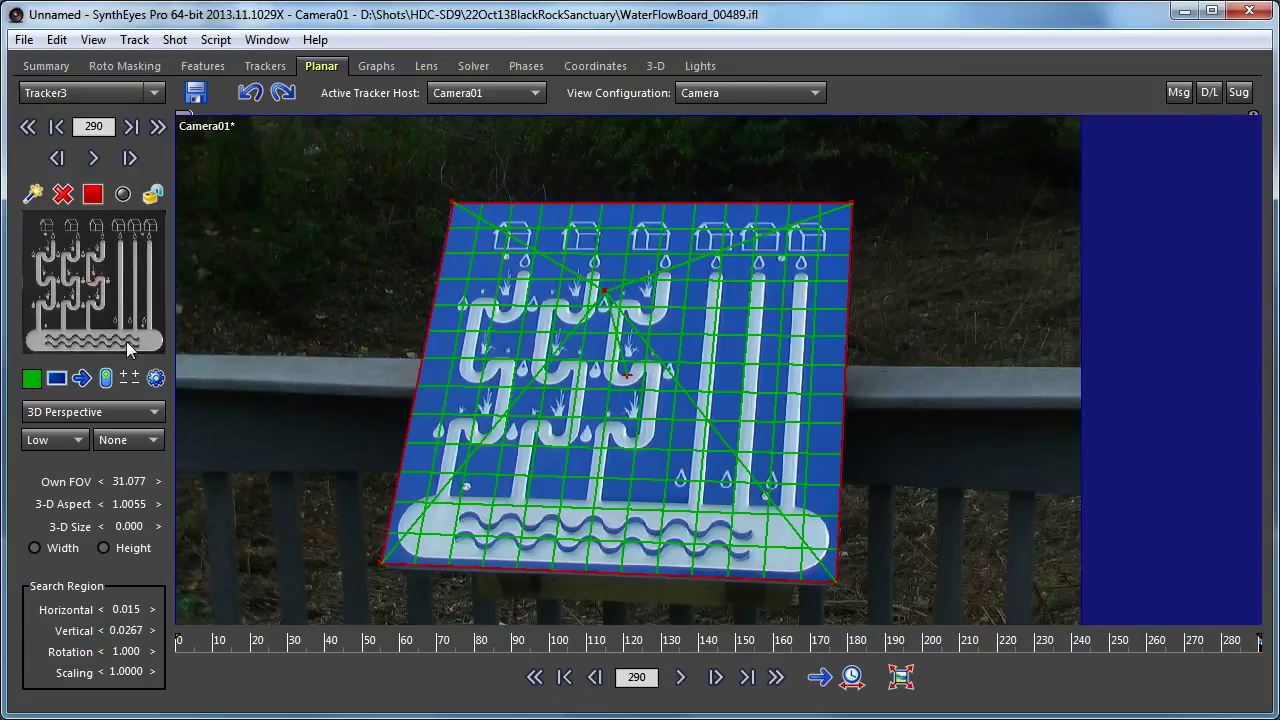
pyautogui.click(96, 222)
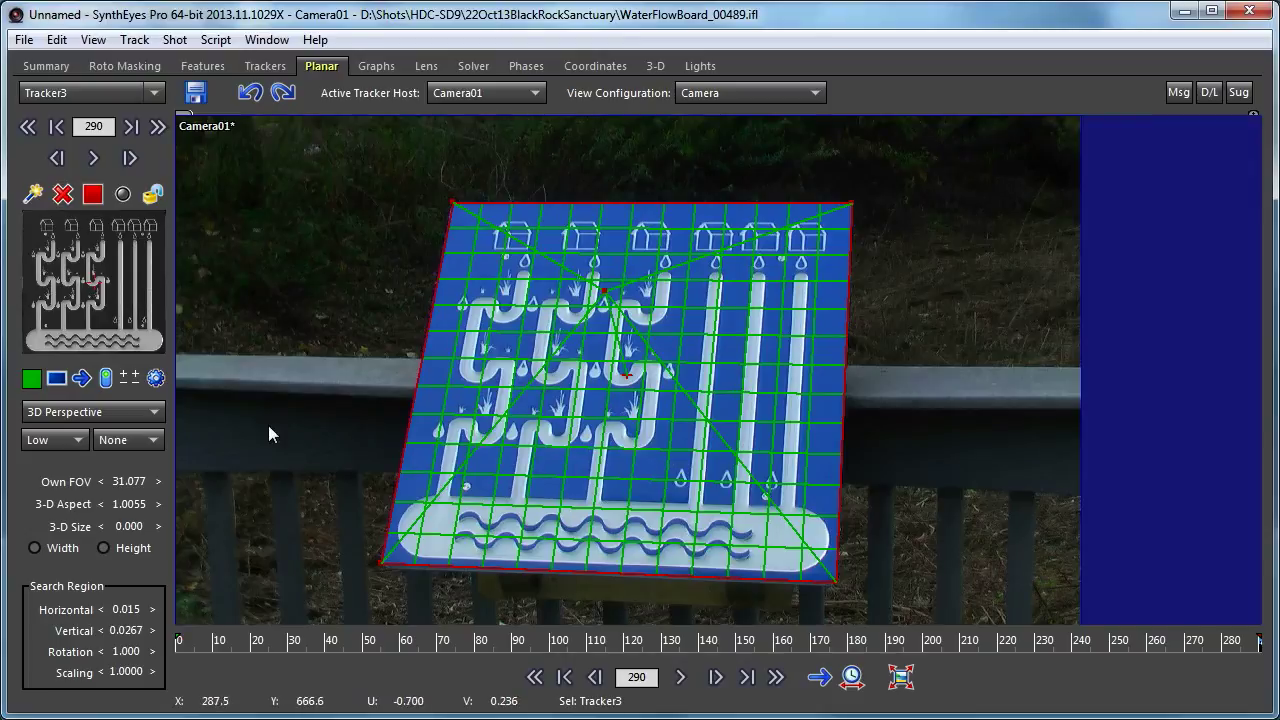
pyautogui.click(123, 195)
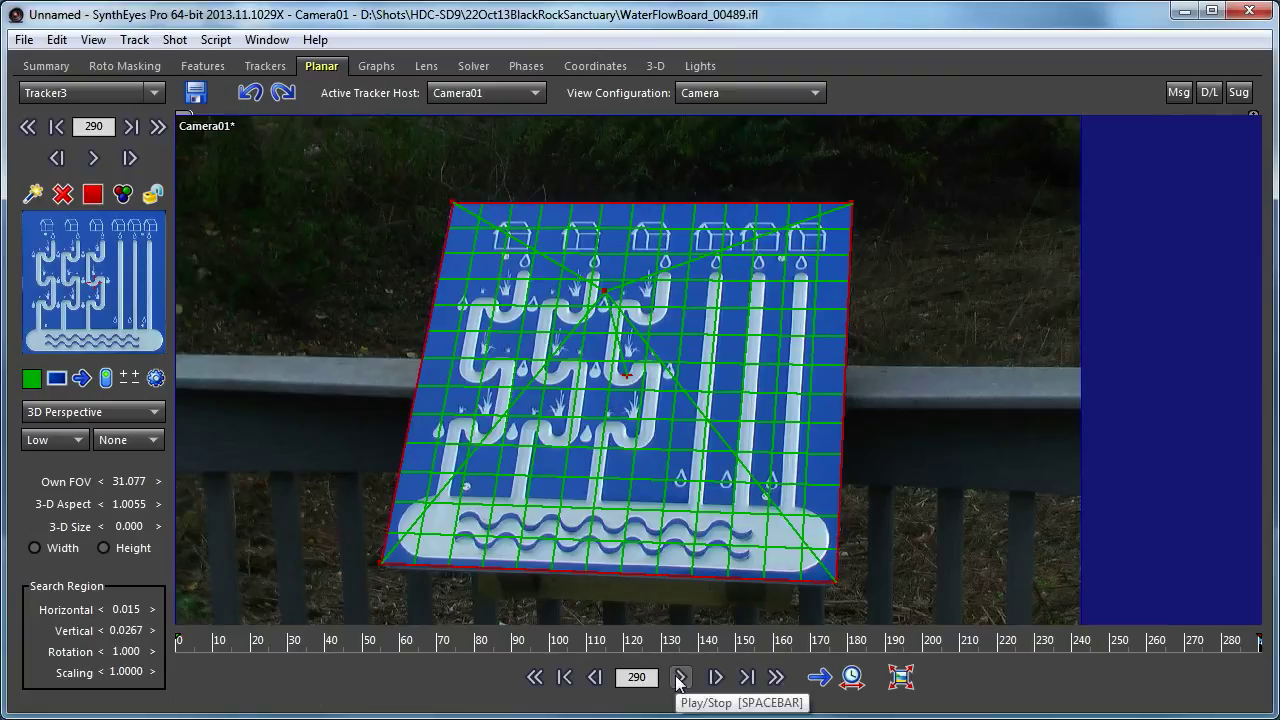
# - Set the tracking direction to backwards and track the sign from frame 290 back to frame 192
pyautogui.click(88, 378)
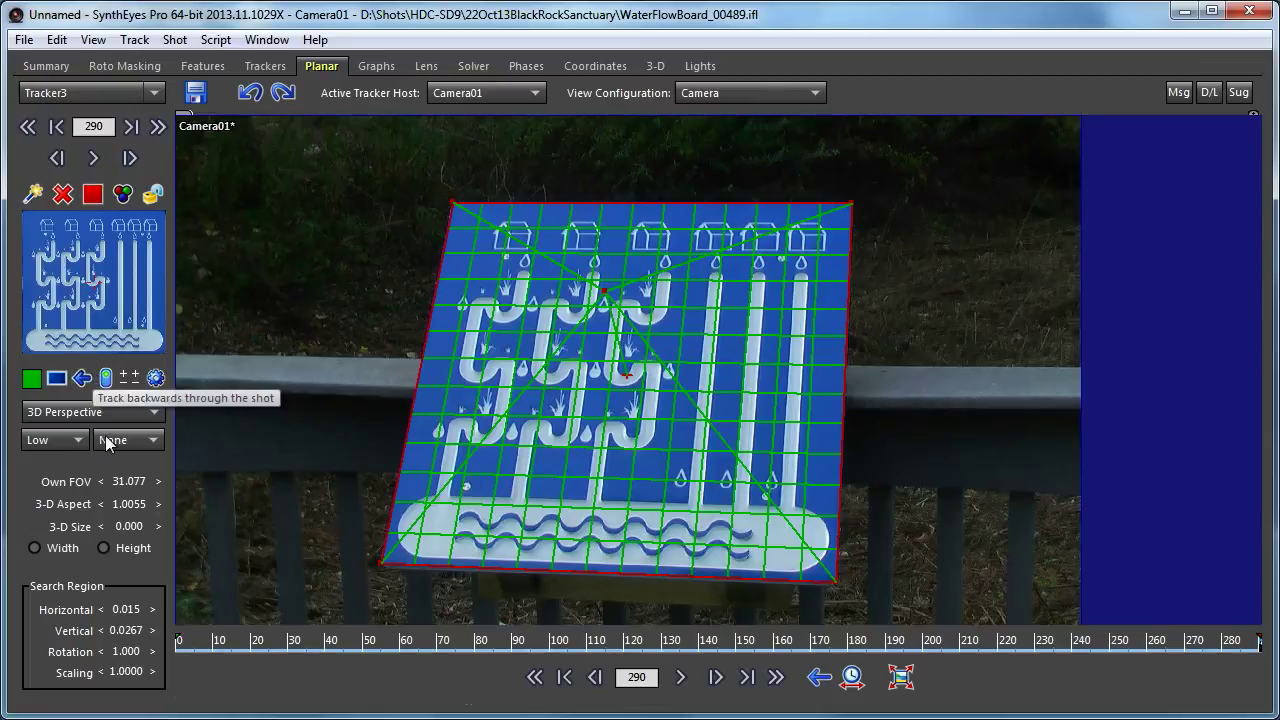
pyautogui.click(680, 678)
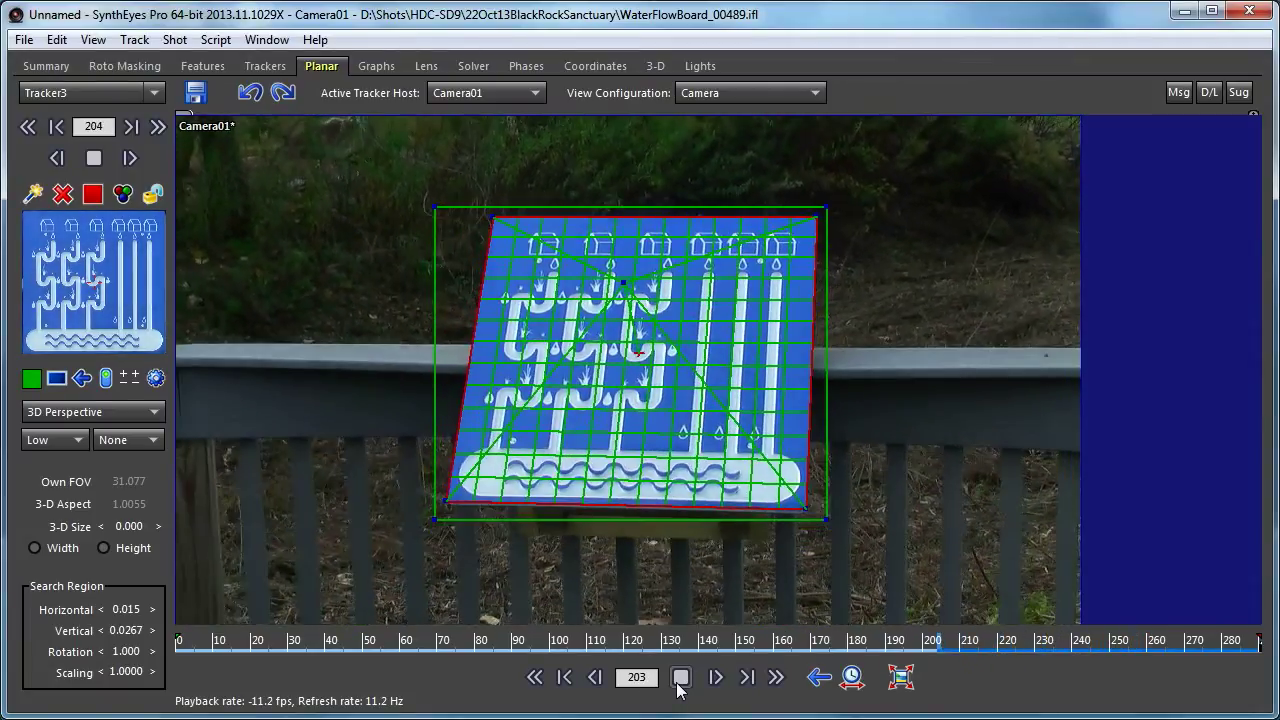
pyautogui.click(680, 682)
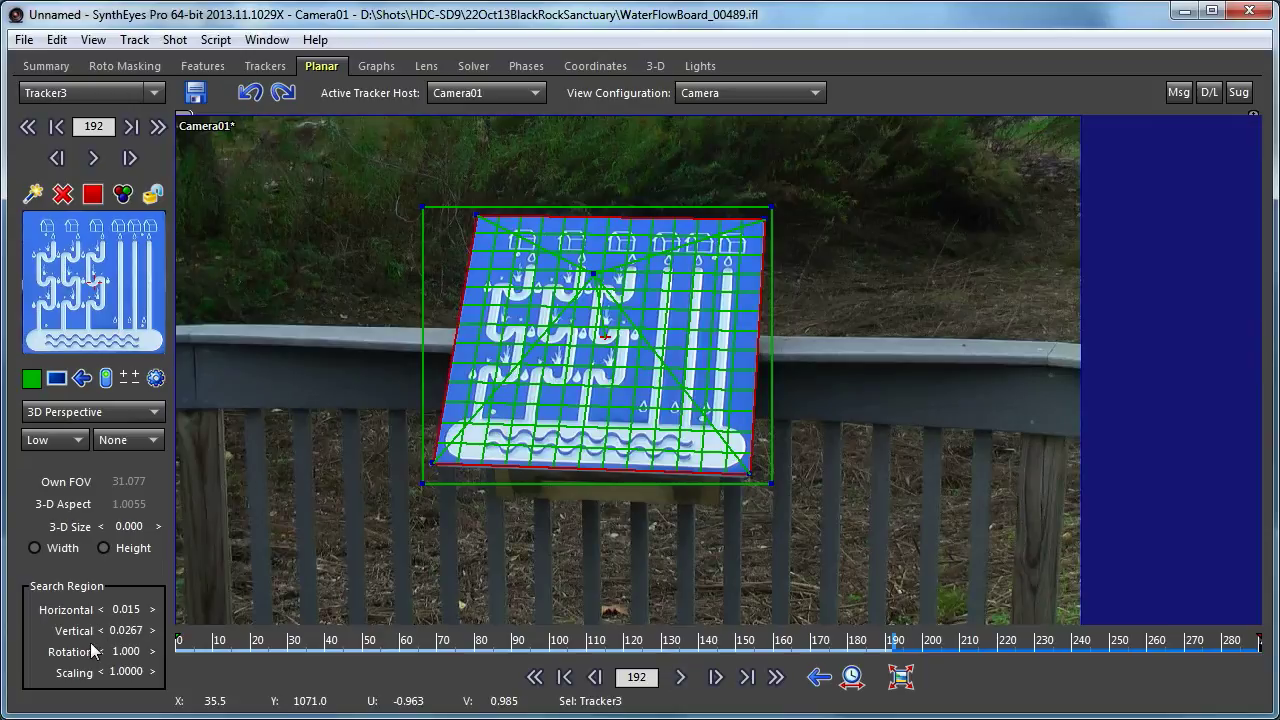
# - Track the water-flow sign on backwards from frame 192 to frame 154 and scrub through the tracked frames to review the fit
pyautogui.click(683, 679)
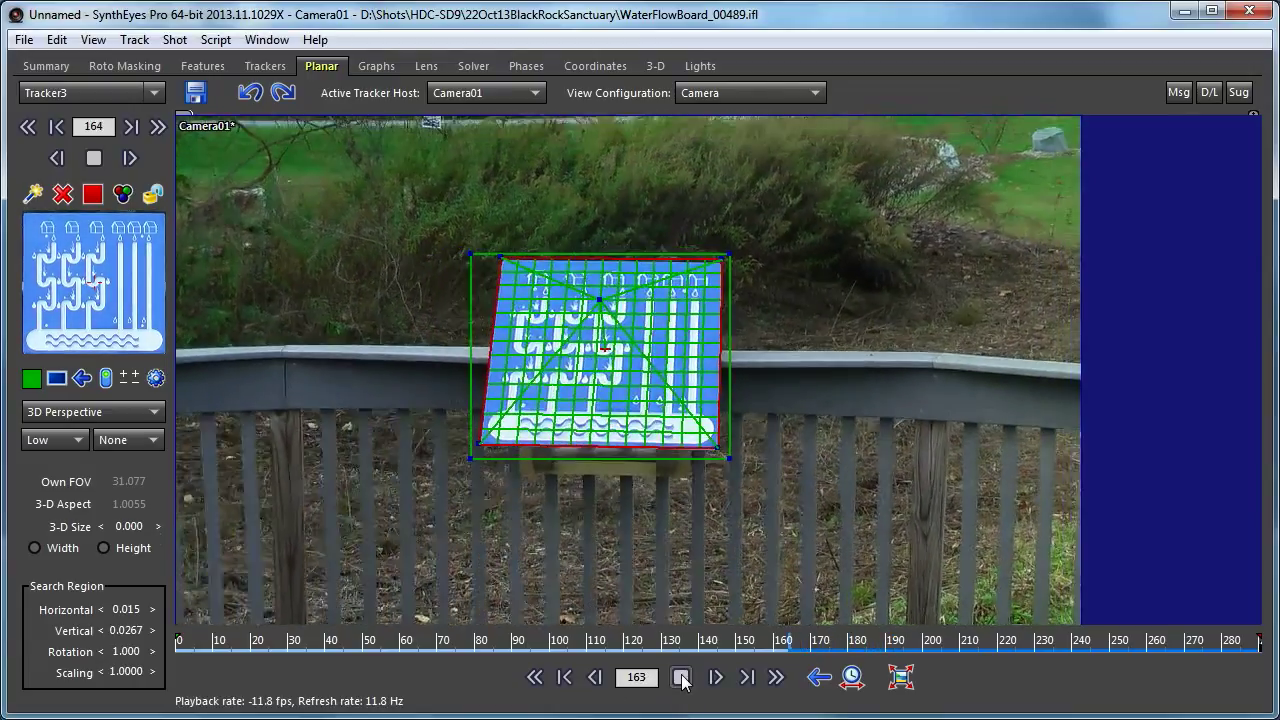
pyautogui.click(683, 679)
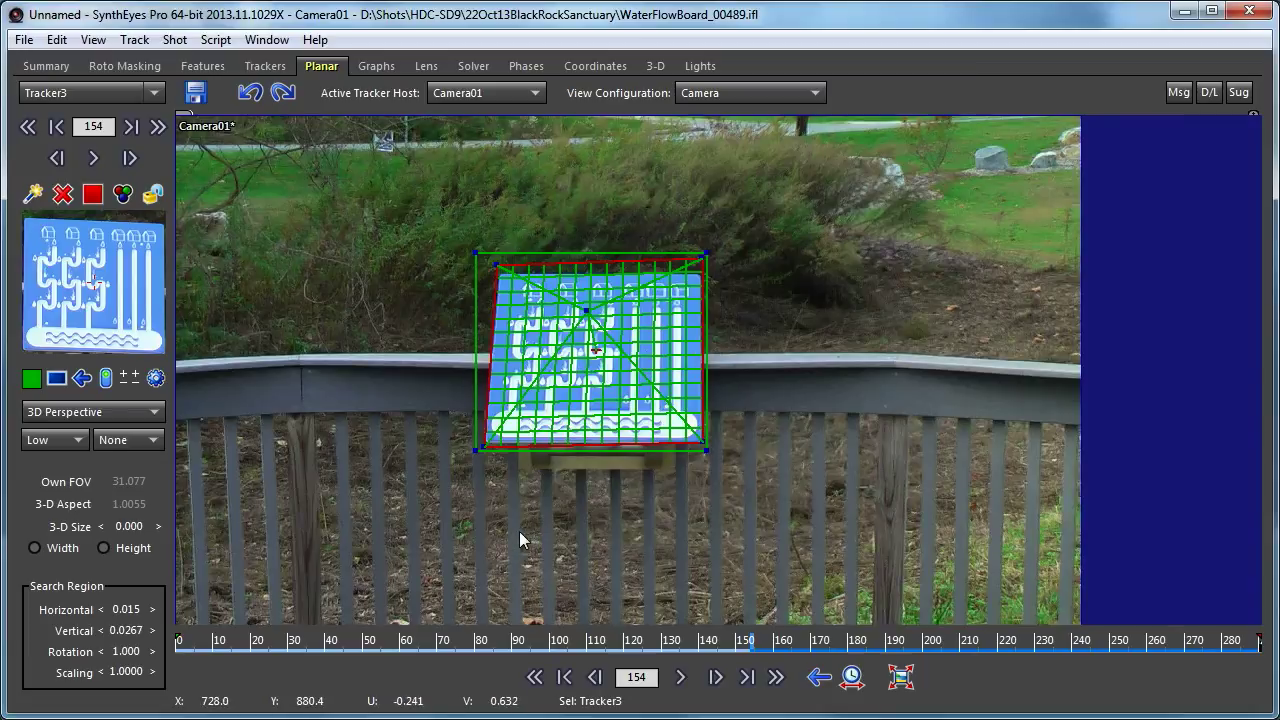
pyautogui.moveTo(800, 648); pyautogui.dragTo(1173, 642)
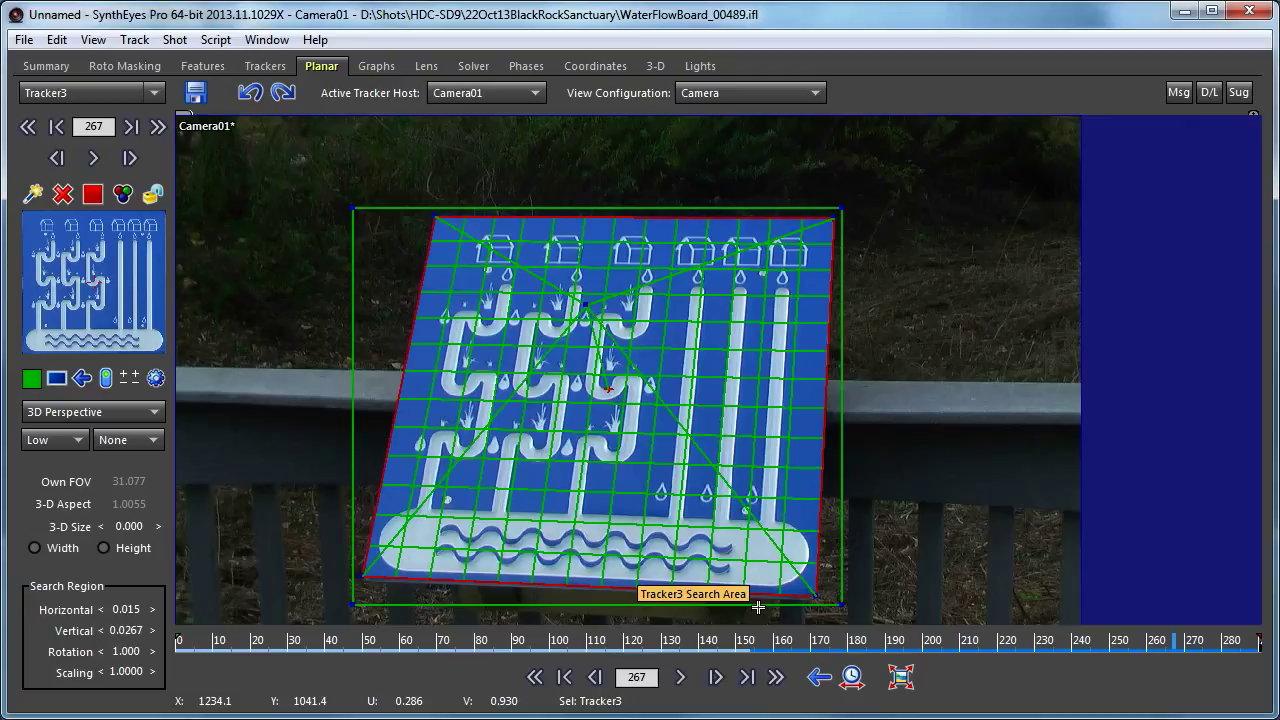
pyautogui.moveTo(1203, 648); pyautogui.dragTo(826, 633)
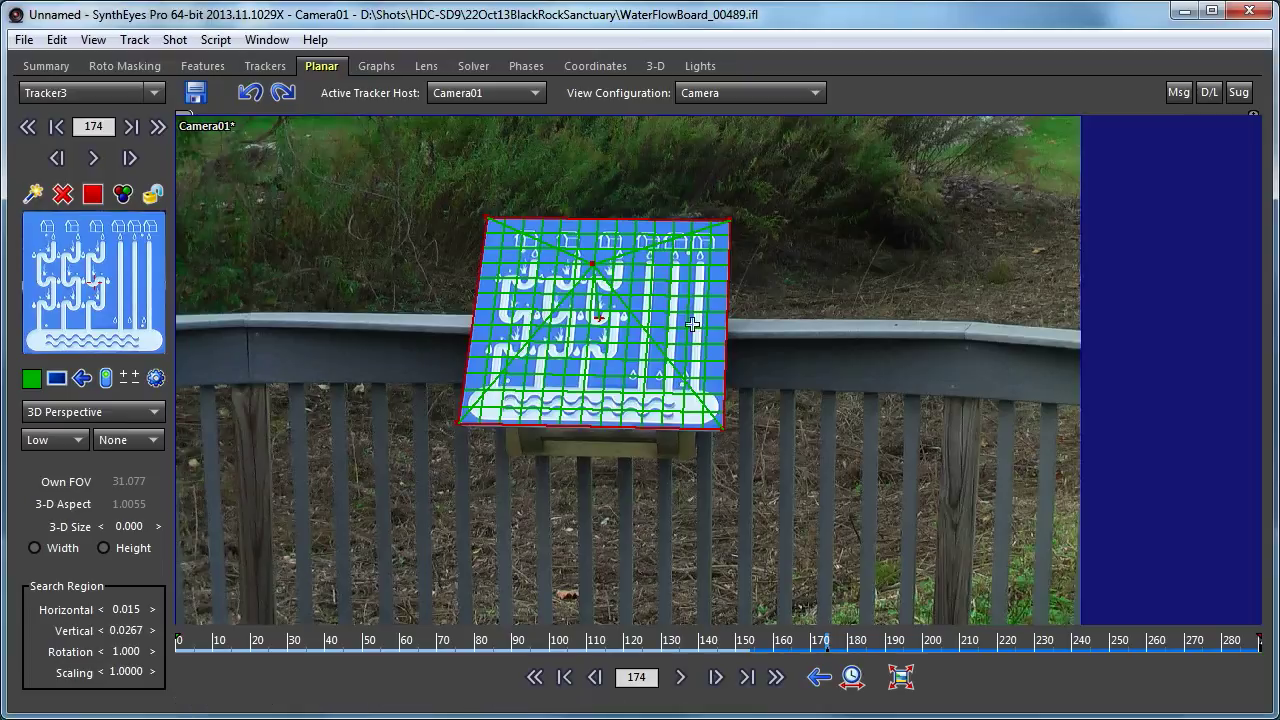
pyautogui.click(85, 275)
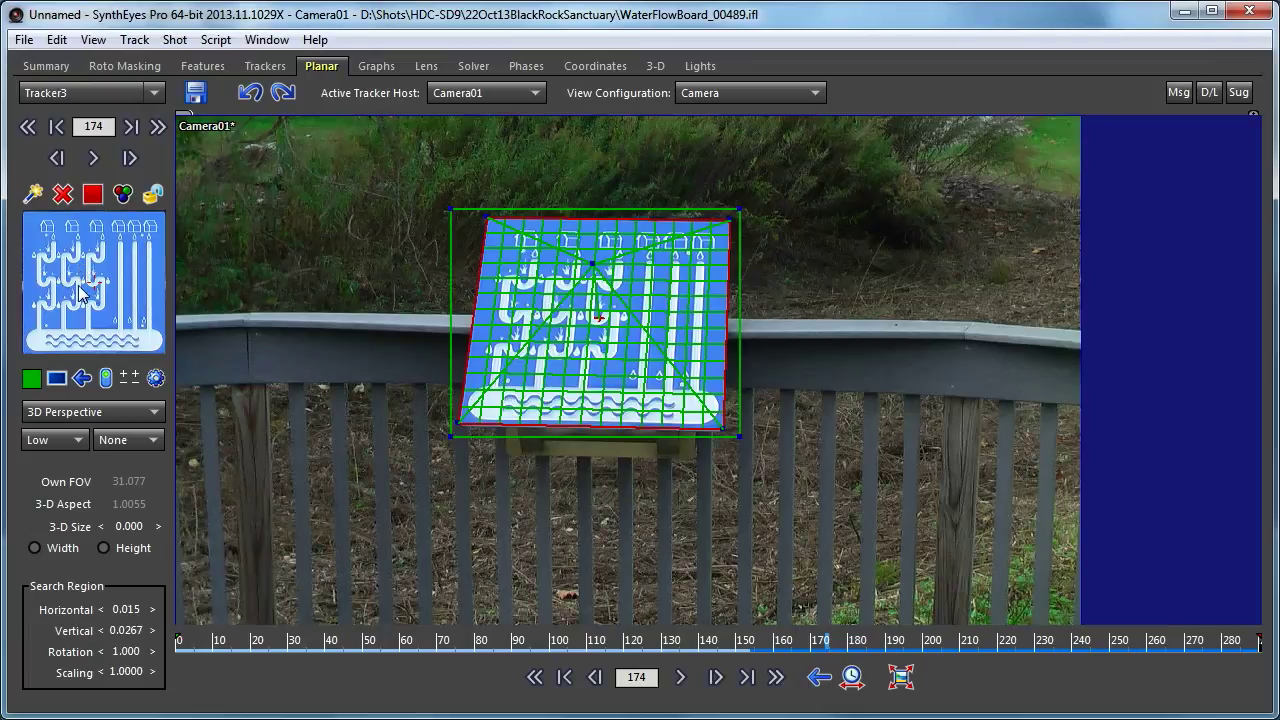
pyautogui.click(88, 272)
pyautogui.click(88, 272)
pyautogui.click(88, 272)
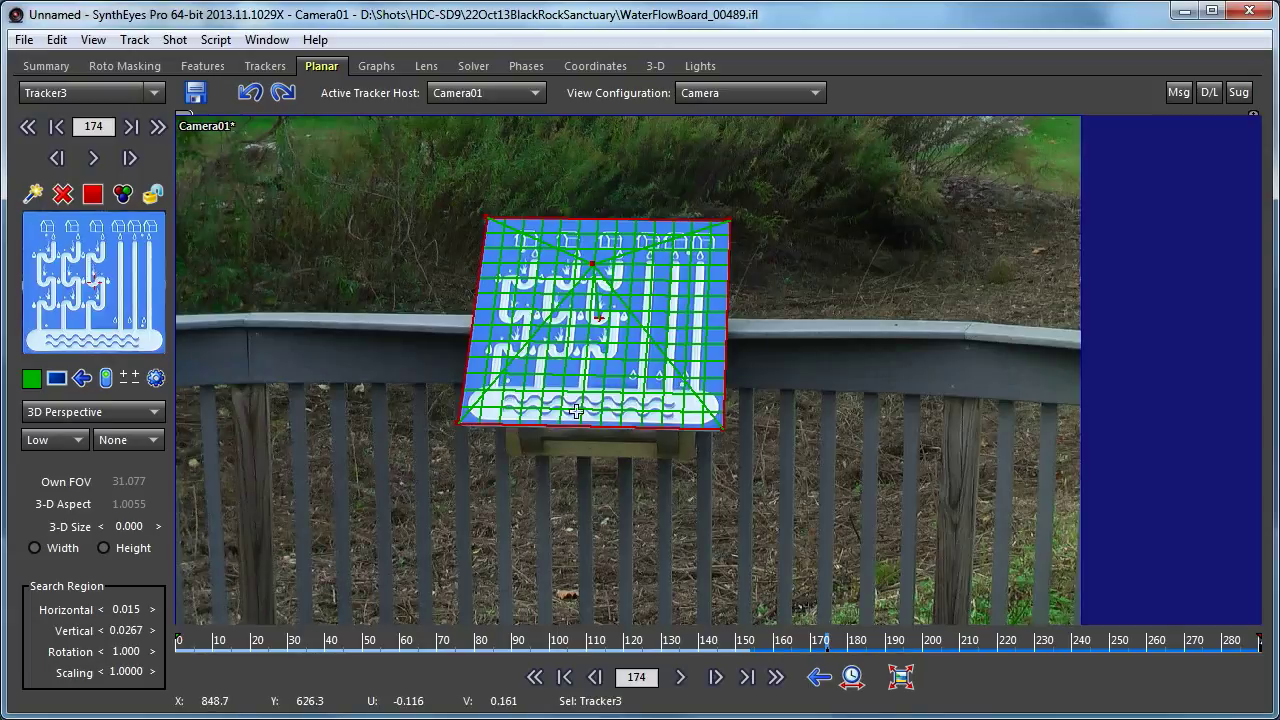
# - Continue tracking the sign backwards to frame 34, and review the track between frames 34 and 55 where the kiosk post covers the sign
pyautogui.click(681, 677)
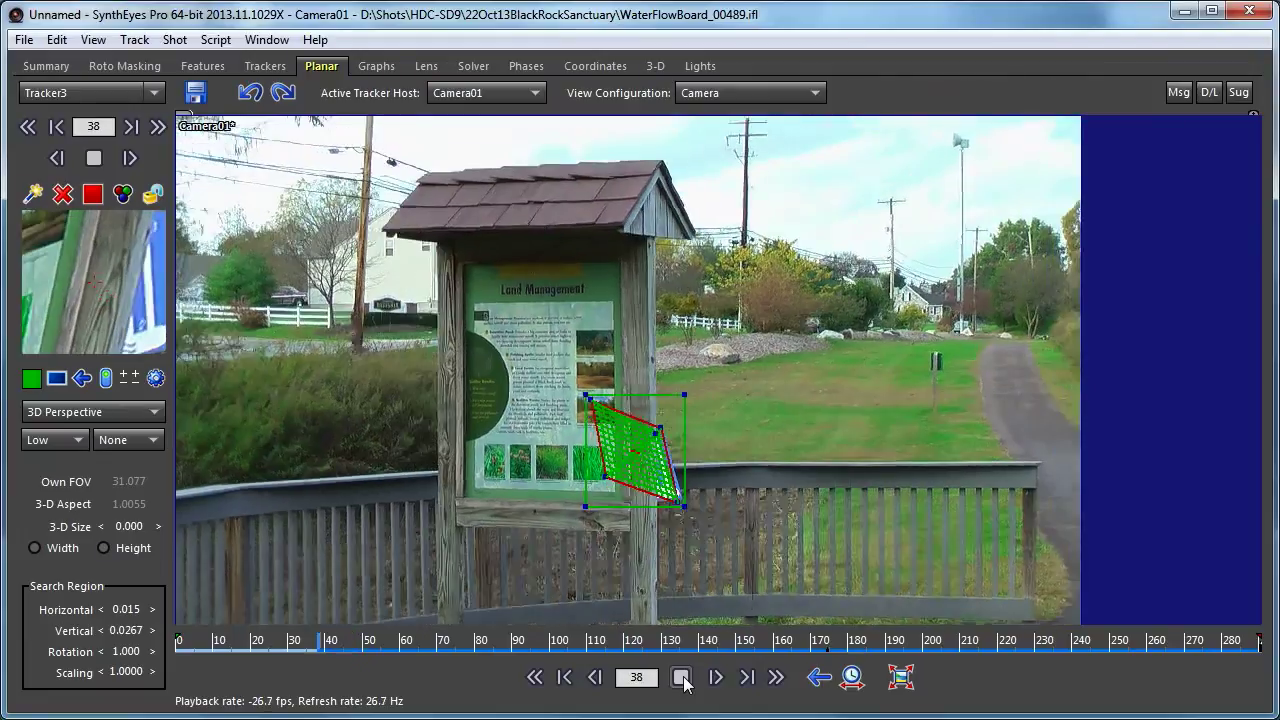
pyautogui.click(681, 677)
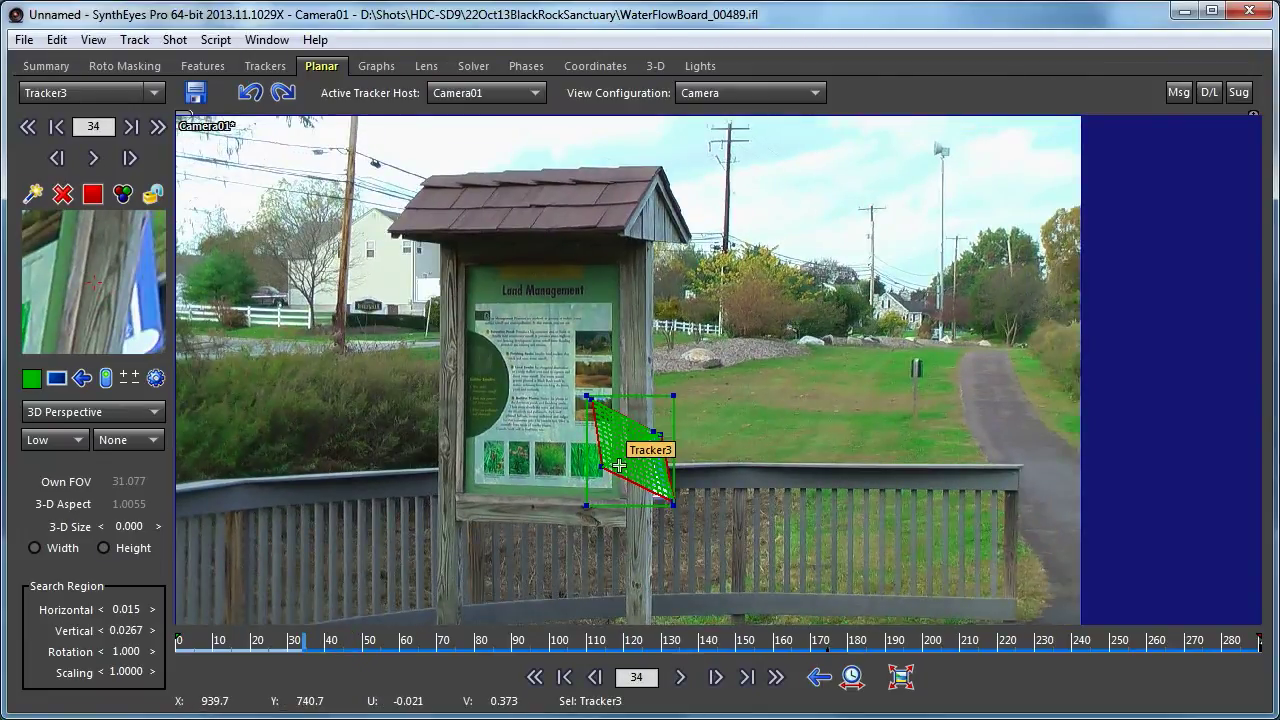
pyautogui.moveTo(458, 648); pyautogui.dragTo(359, 622)
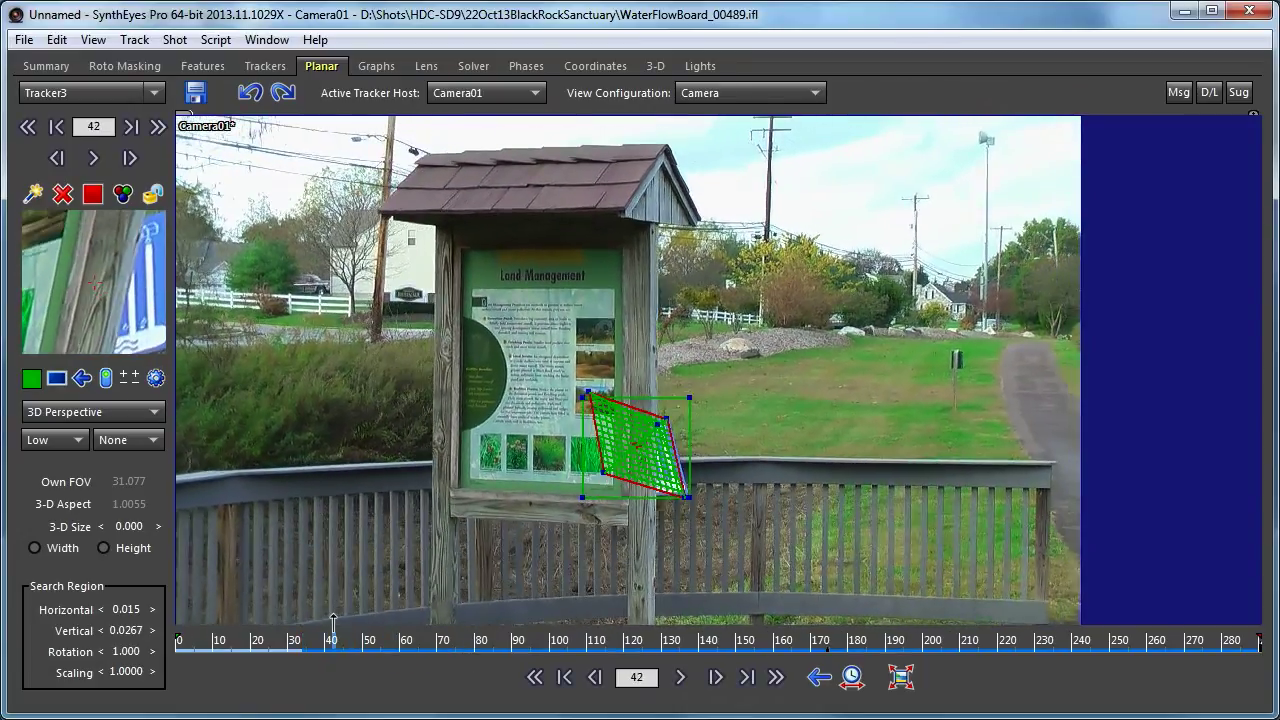
pyautogui.moveTo(333, 622); pyautogui.dragTo(395, 640)
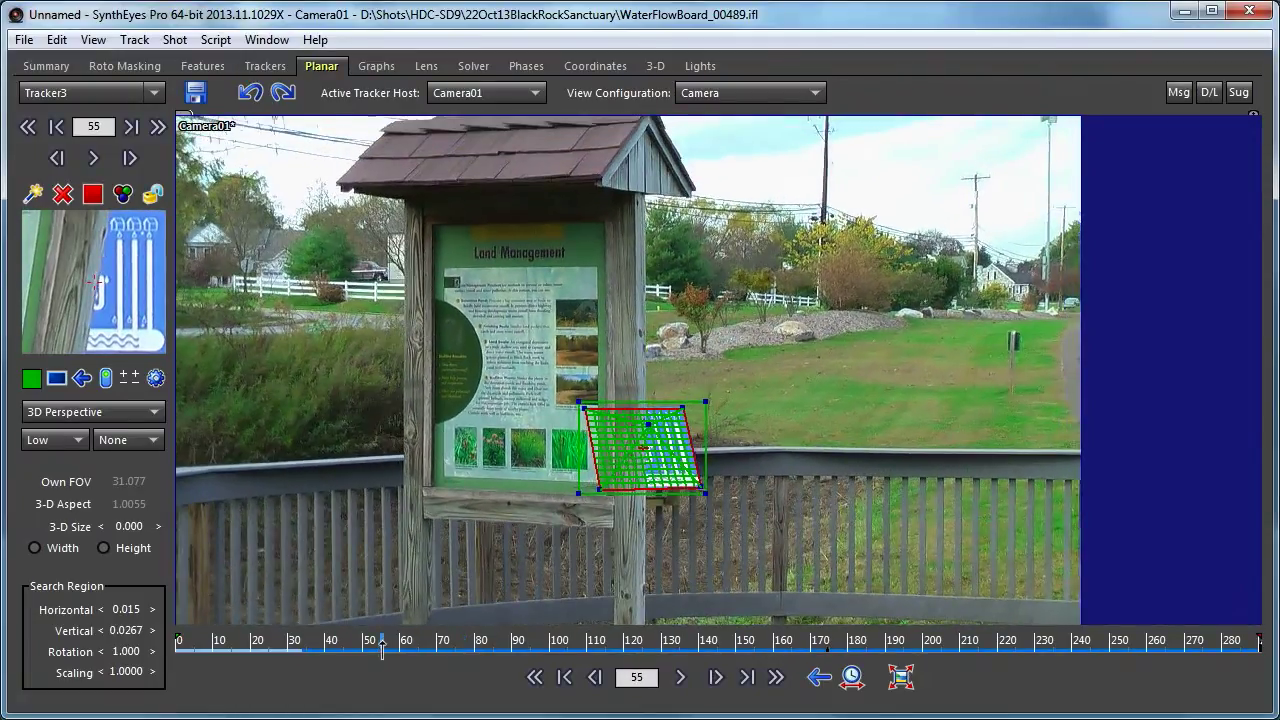
pyautogui.moveTo(351, 648); pyautogui.dragTo(382, 653)
# - Compare the planar tracker's monochrome and colour views of the partly hidden sign at frame 55
pyautogui.click(125, 196)
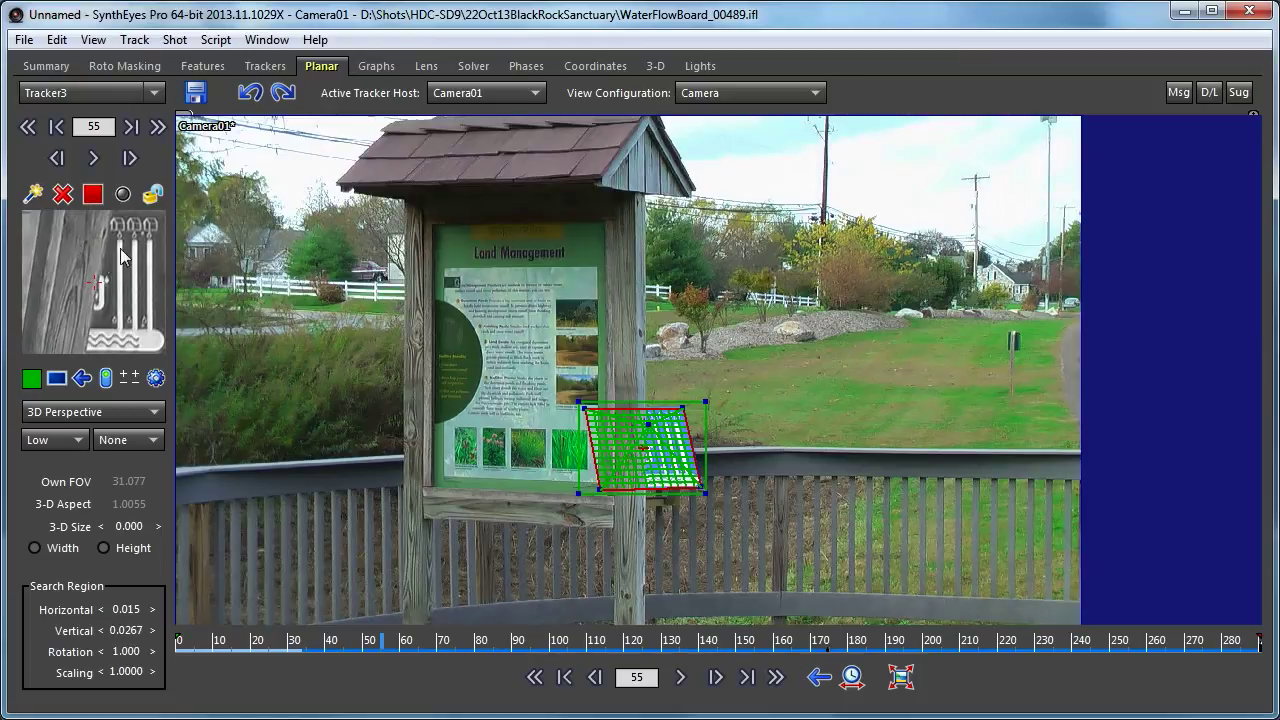
pyautogui.click(123, 193)
pyautogui.click(123, 193)
pyautogui.click(123, 193)
pyautogui.click(122, 193)
pyautogui.click(123, 195)
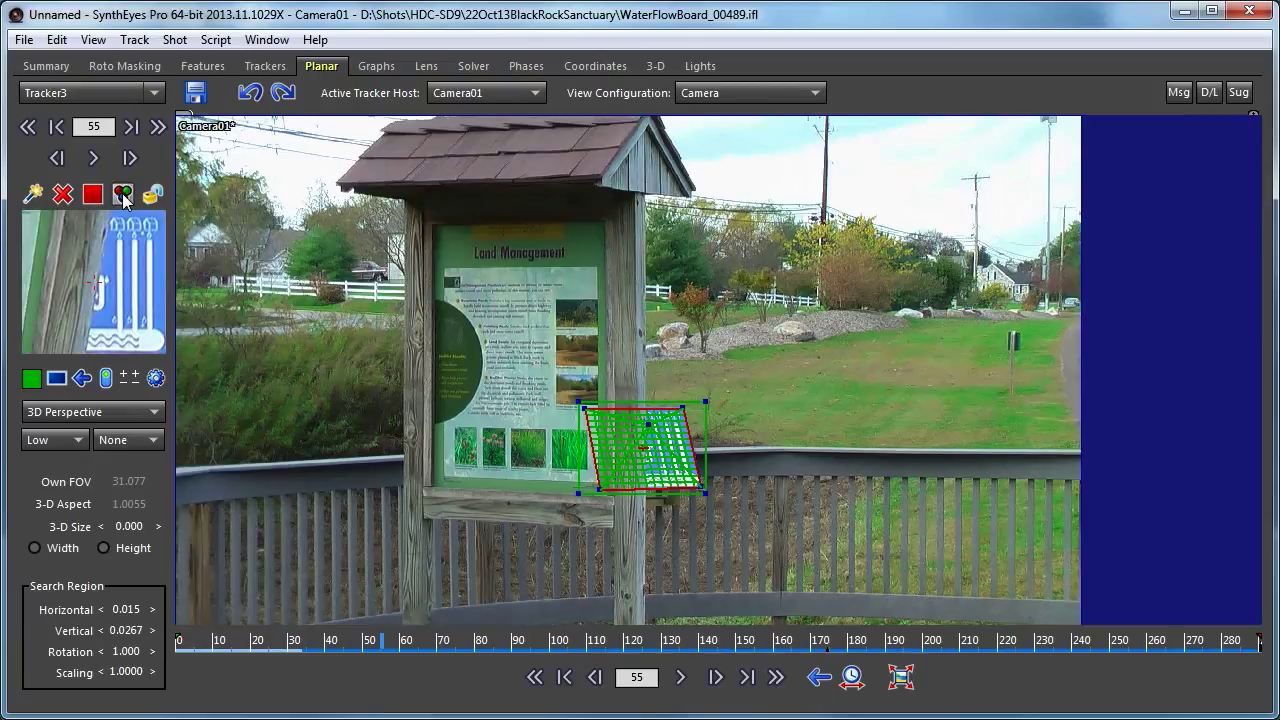
pyautogui.click(123, 194)
pyautogui.click(122, 193)
pyautogui.click(122, 193)
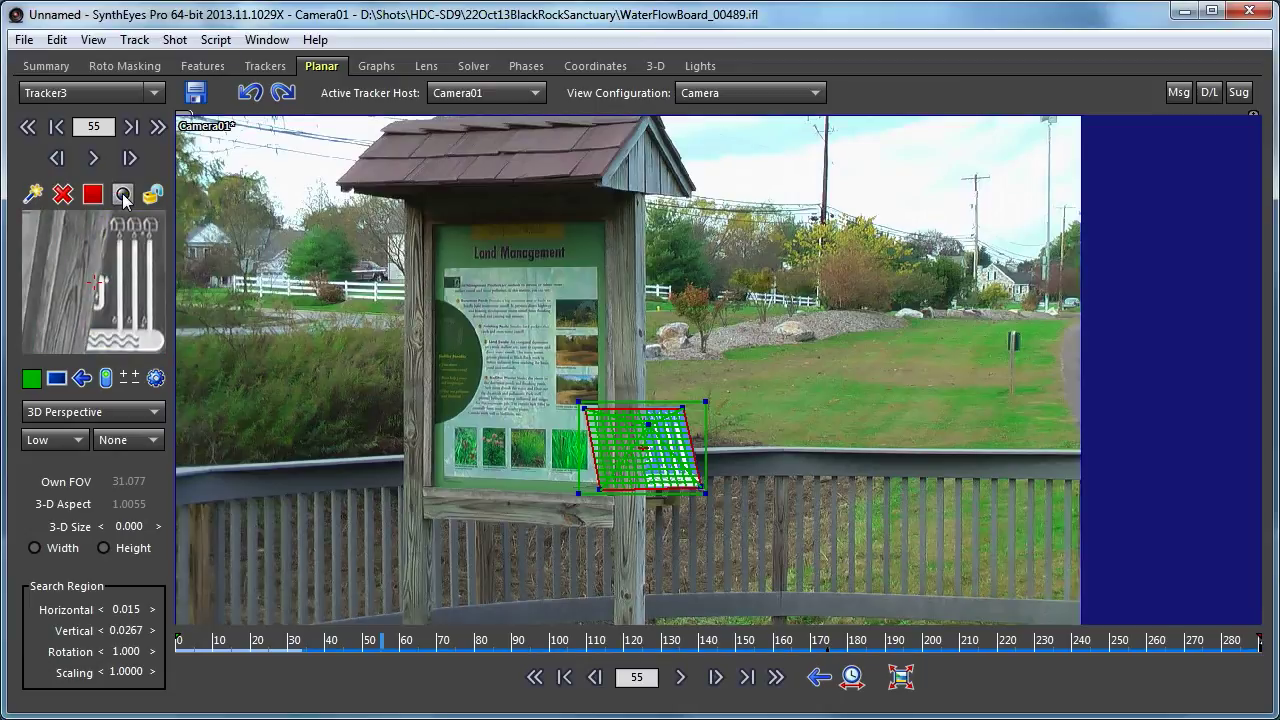
pyautogui.click(122, 193)
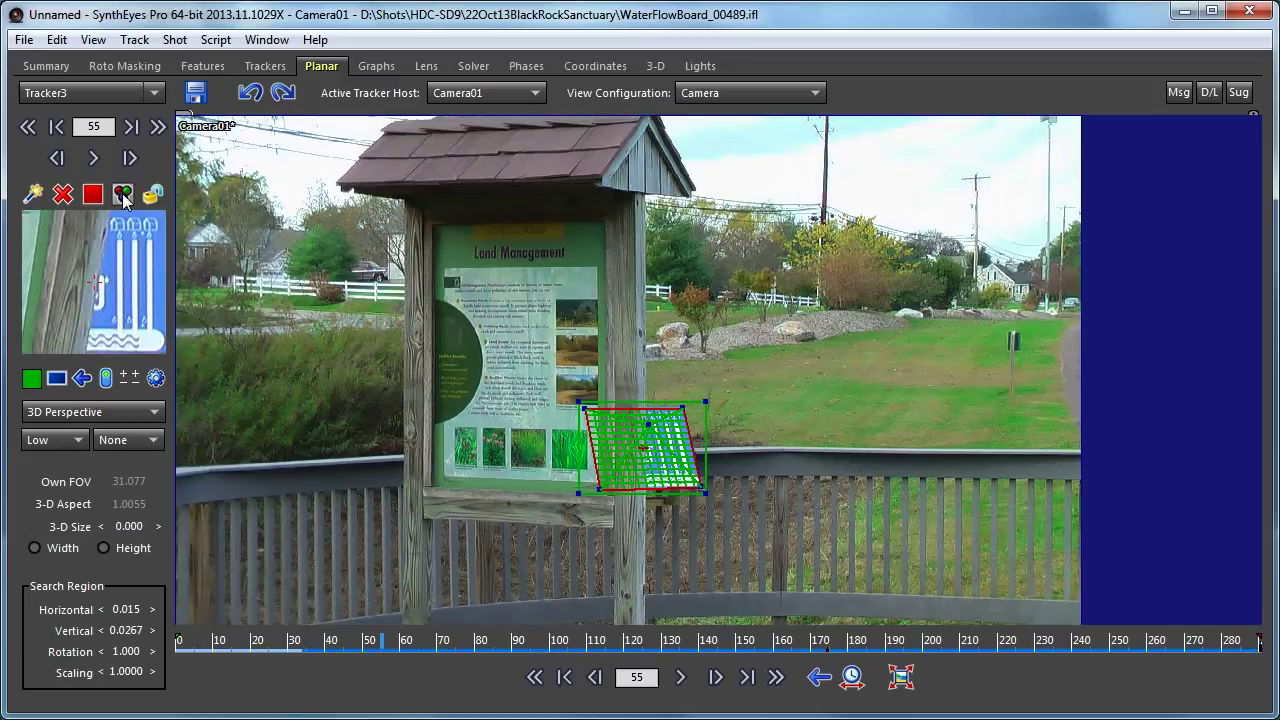
# - At frame 0, place a planar tracker on the white panel of the Land Management sign and adjust its apex to a 3-D aspect of about 0.71
pyautogui.moveTo(373, 650); pyautogui.dragTo(515, 641)
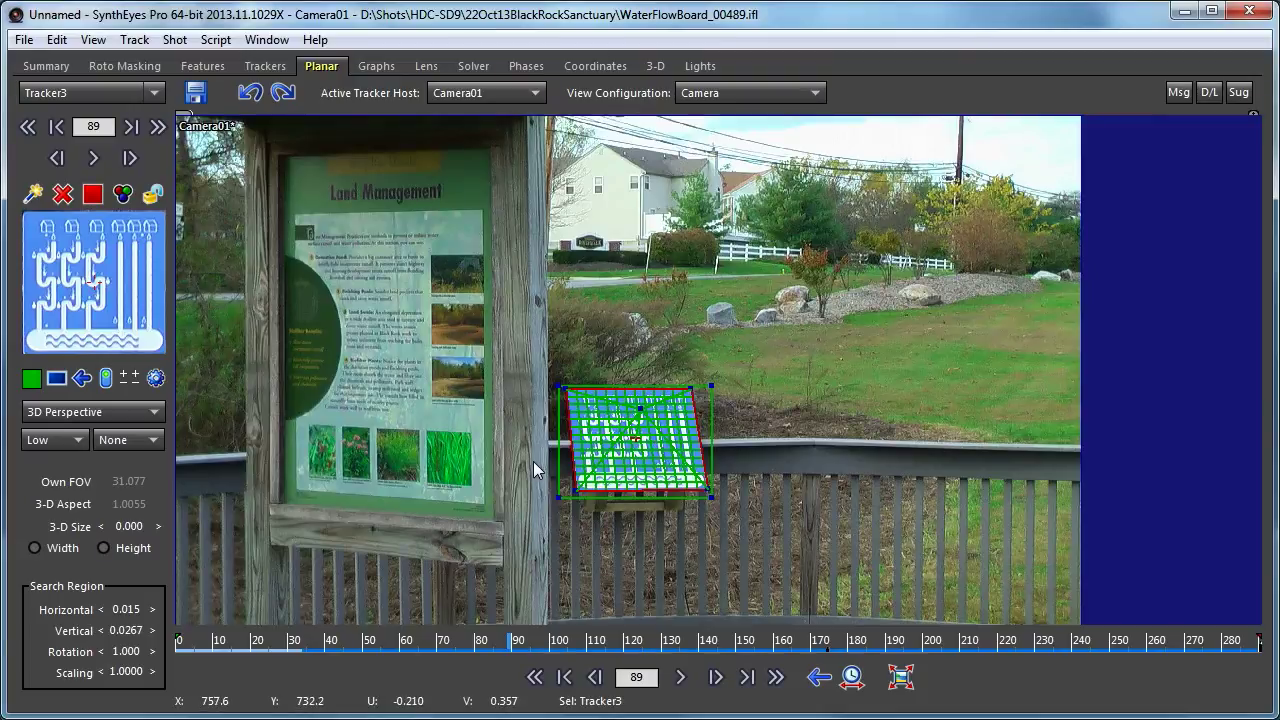
pyautogui.moveTo(250, 645); pyautogui.dragTo(162, 650)
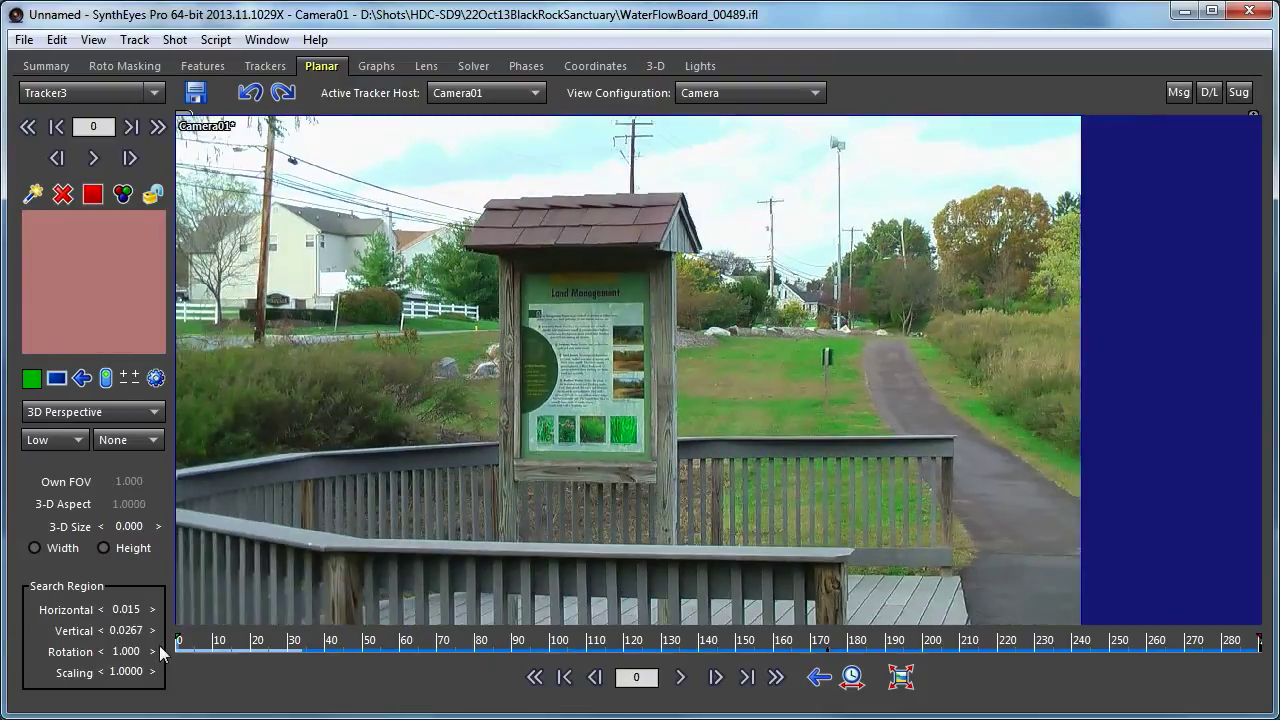
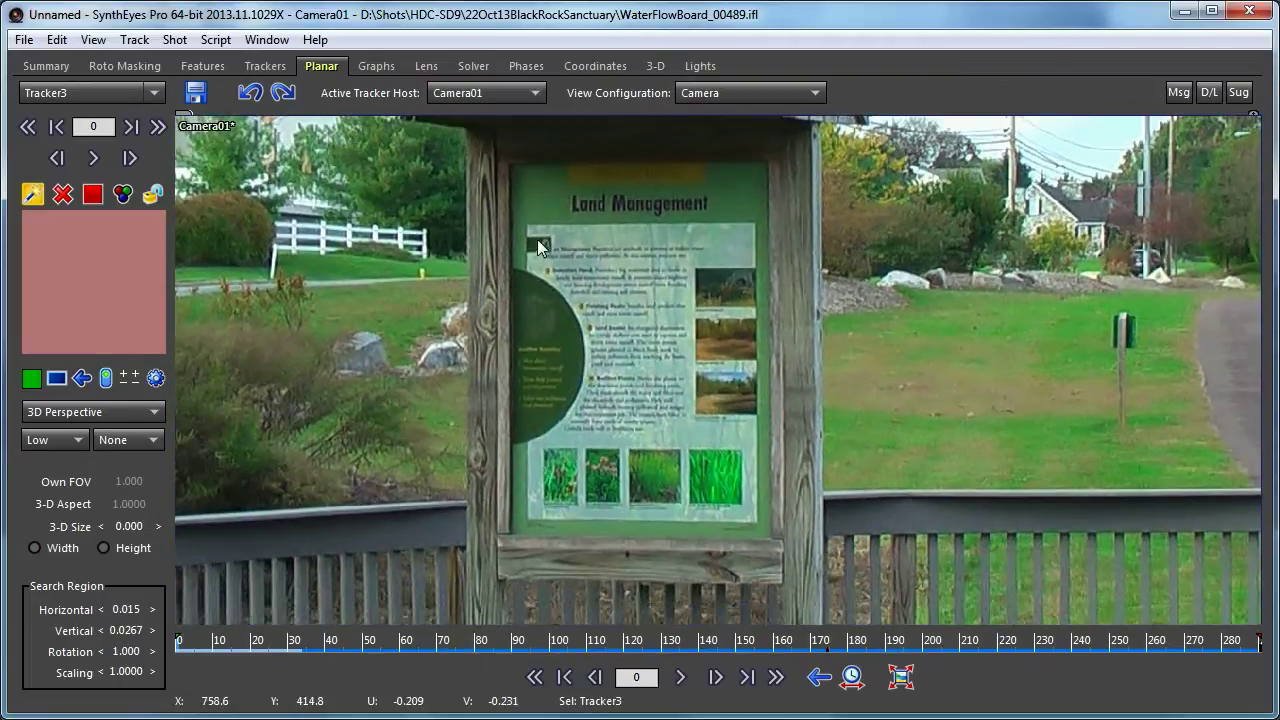
pyautogui.moveTo(527, 224); pyautogui.dragTo(524, 521)
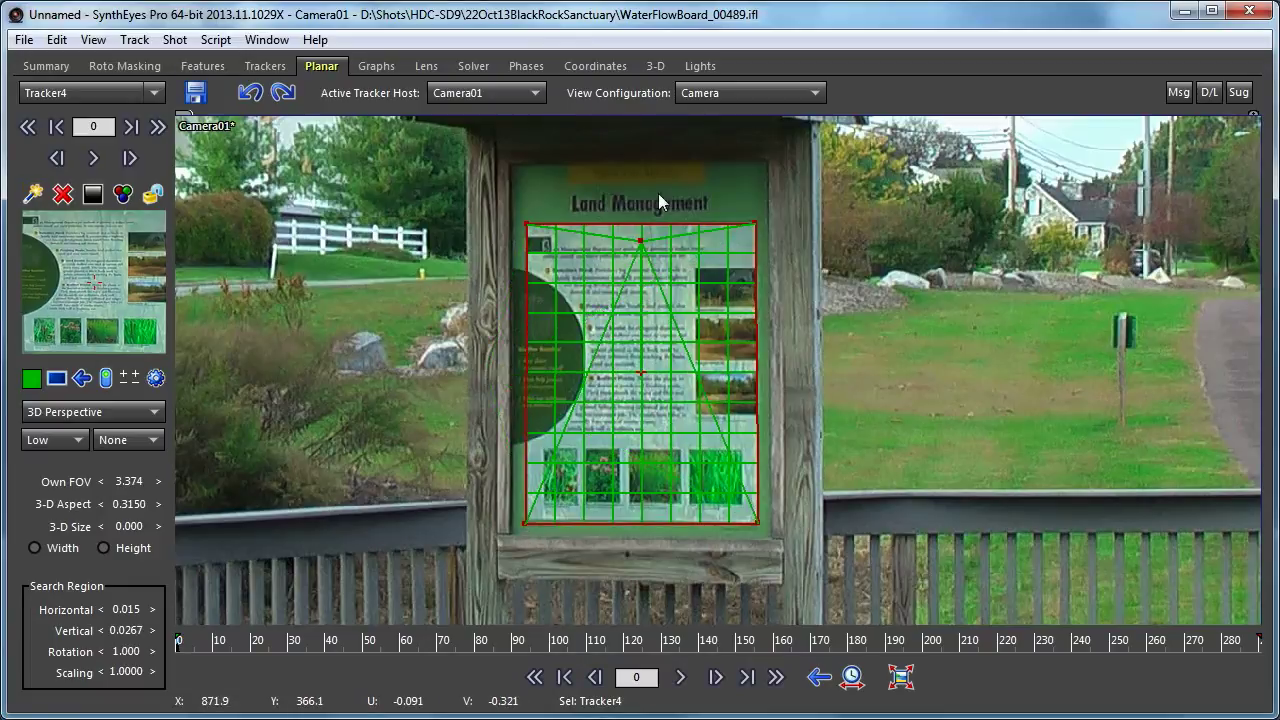
pyautogui.moveTo(642, 241); pyautogui.dragTo(639, 336)
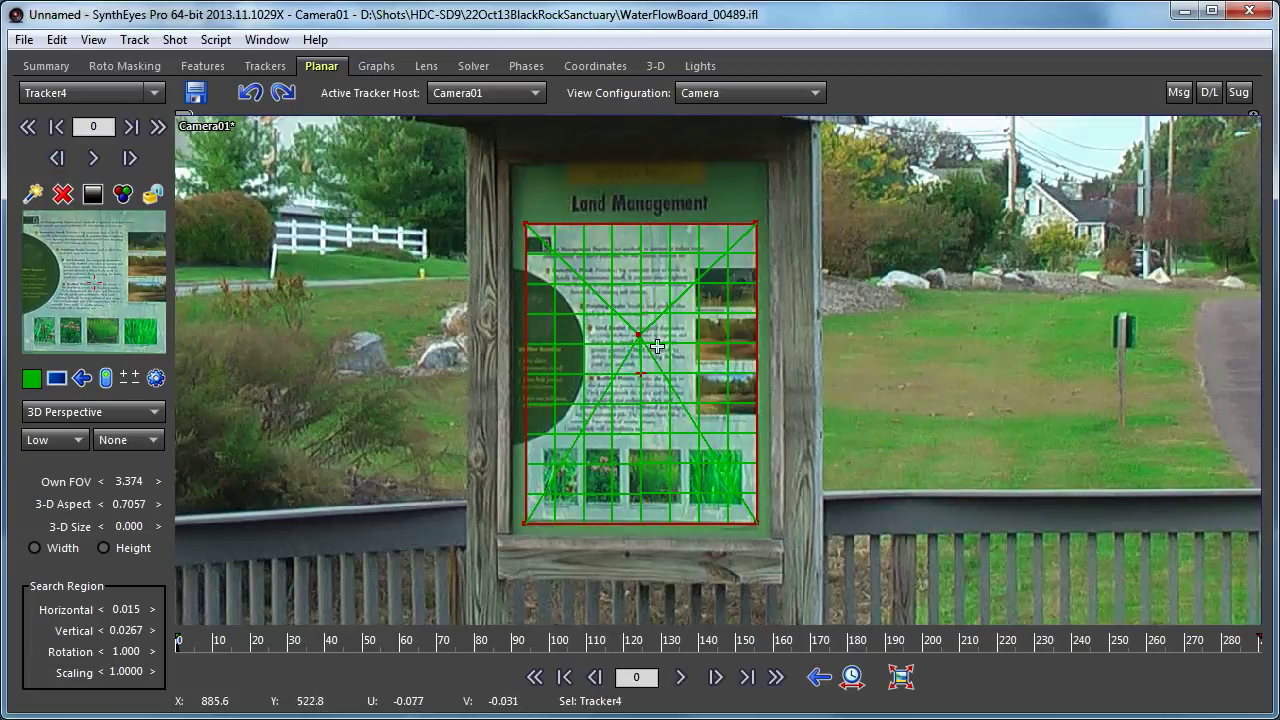
# - At frame 155, select the water-flow sign's tracker, look over the Planar Tracking tools and close them
pyautogui.click(757, 641)
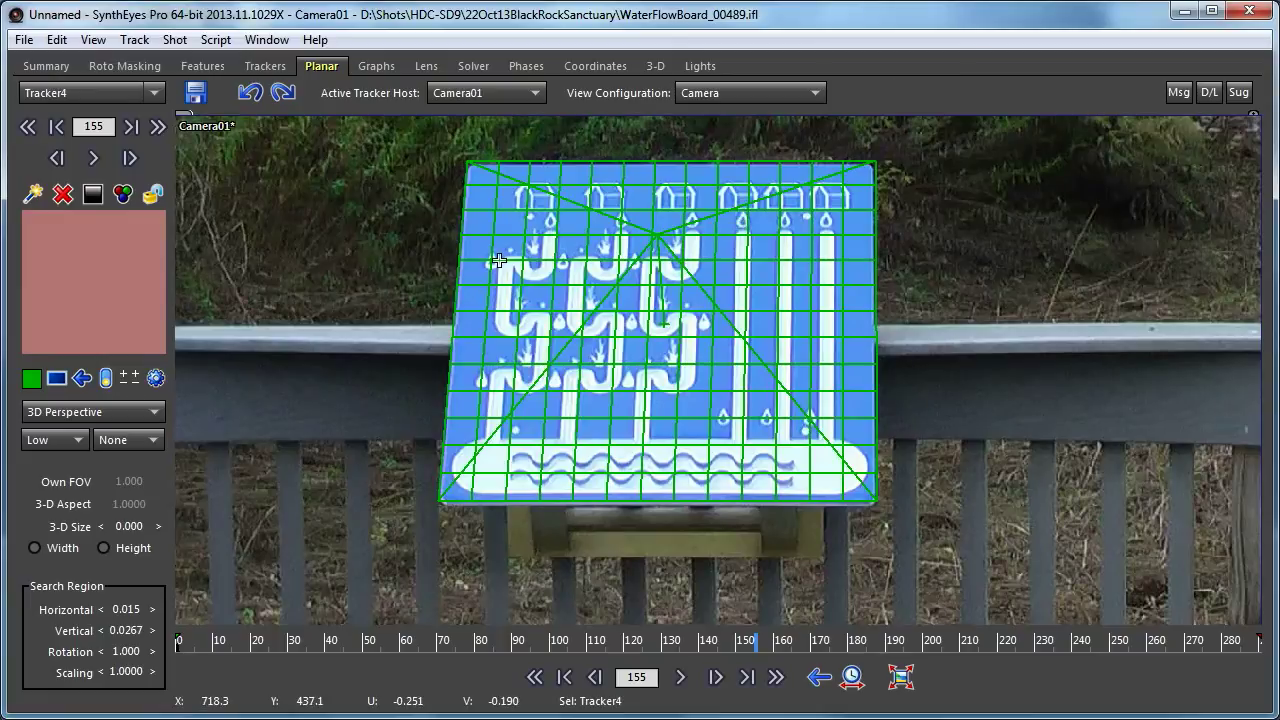
pyautogui.click(499, 260)
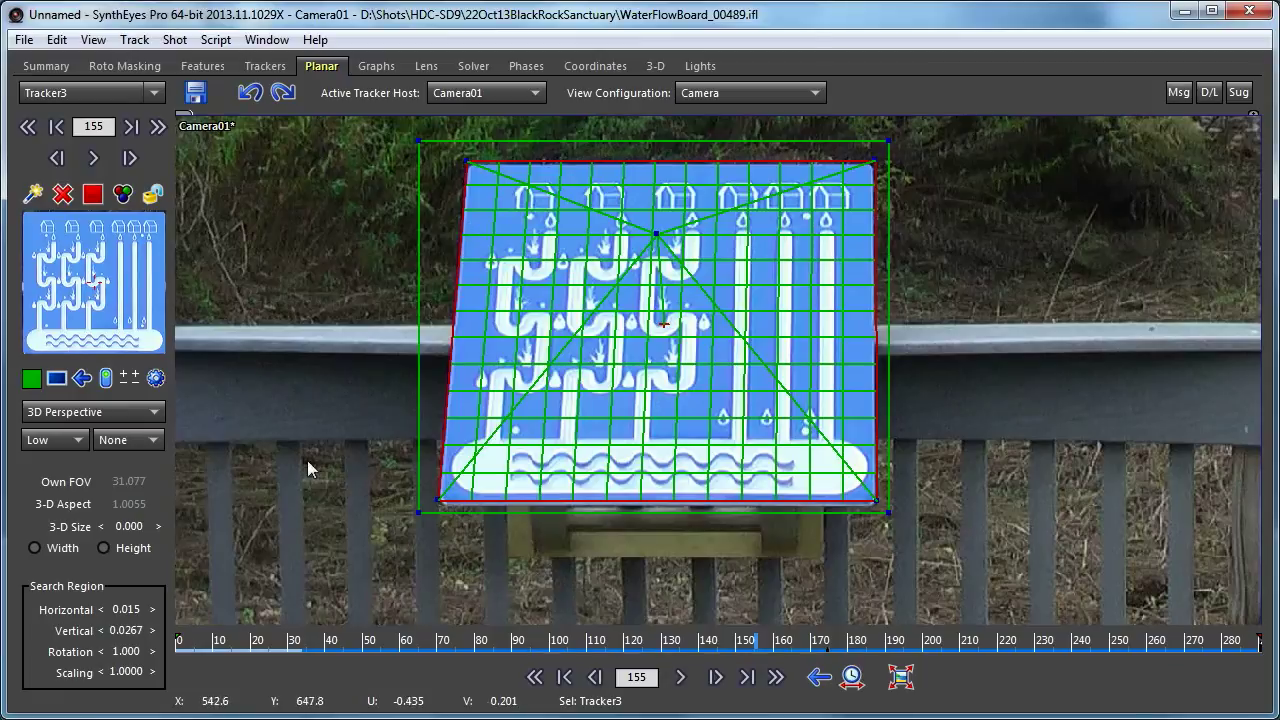
pyautogui.click(155, 378)
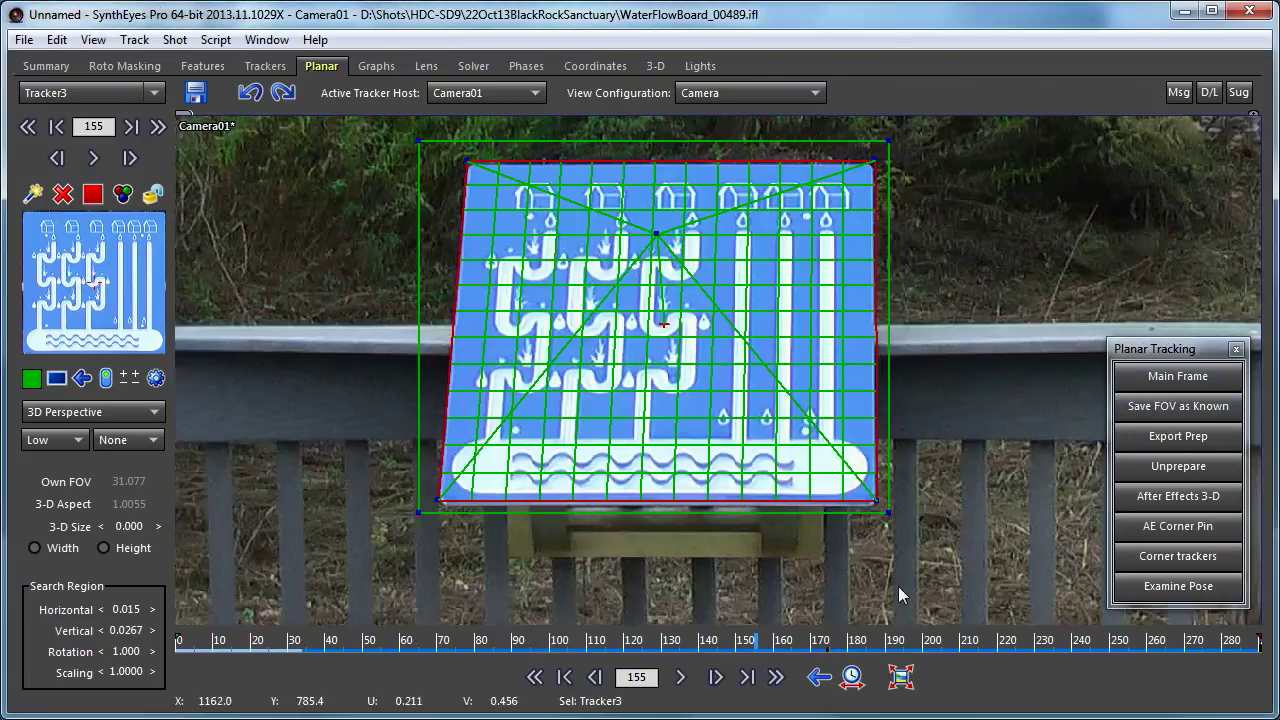
pyautogui.click(1237, 350)
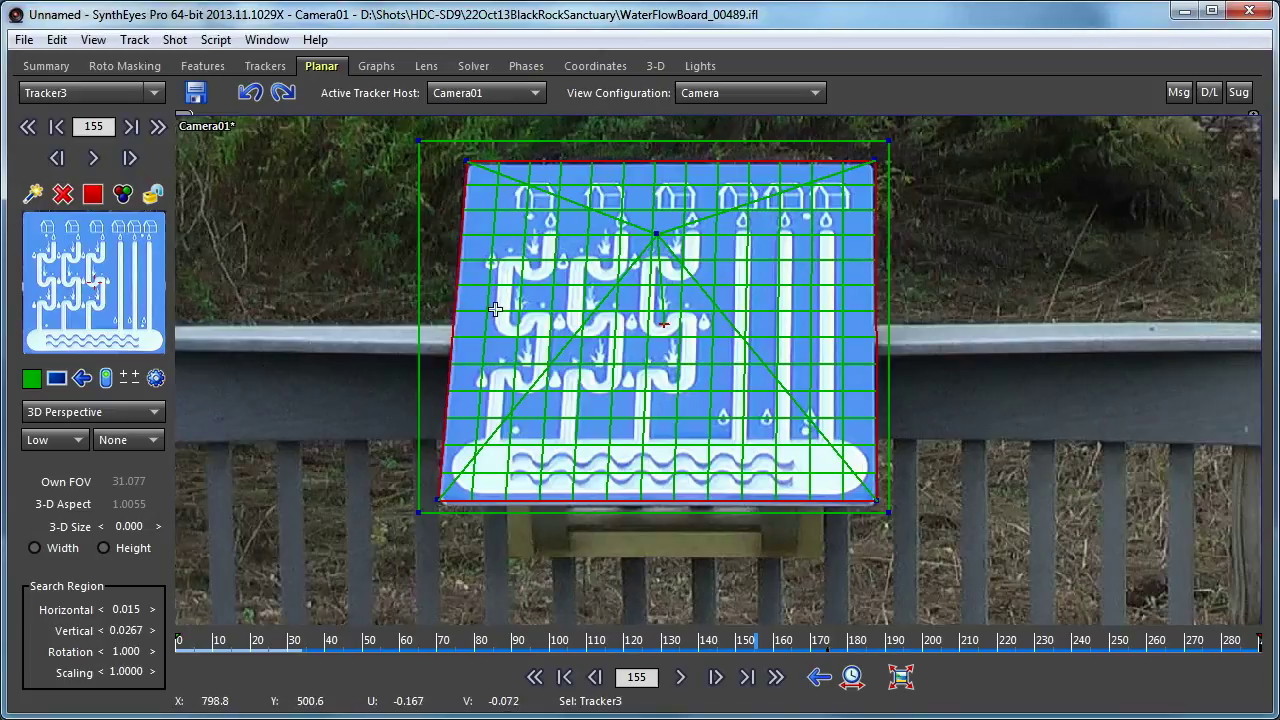
# - At frame 0, switch the Land Management sign's tracker to 3D Known FOV and accept the automatic adjustment of its keyed corners
pyautogui.moveTo(253, 645); pyautogui.dragTo(178, 645)
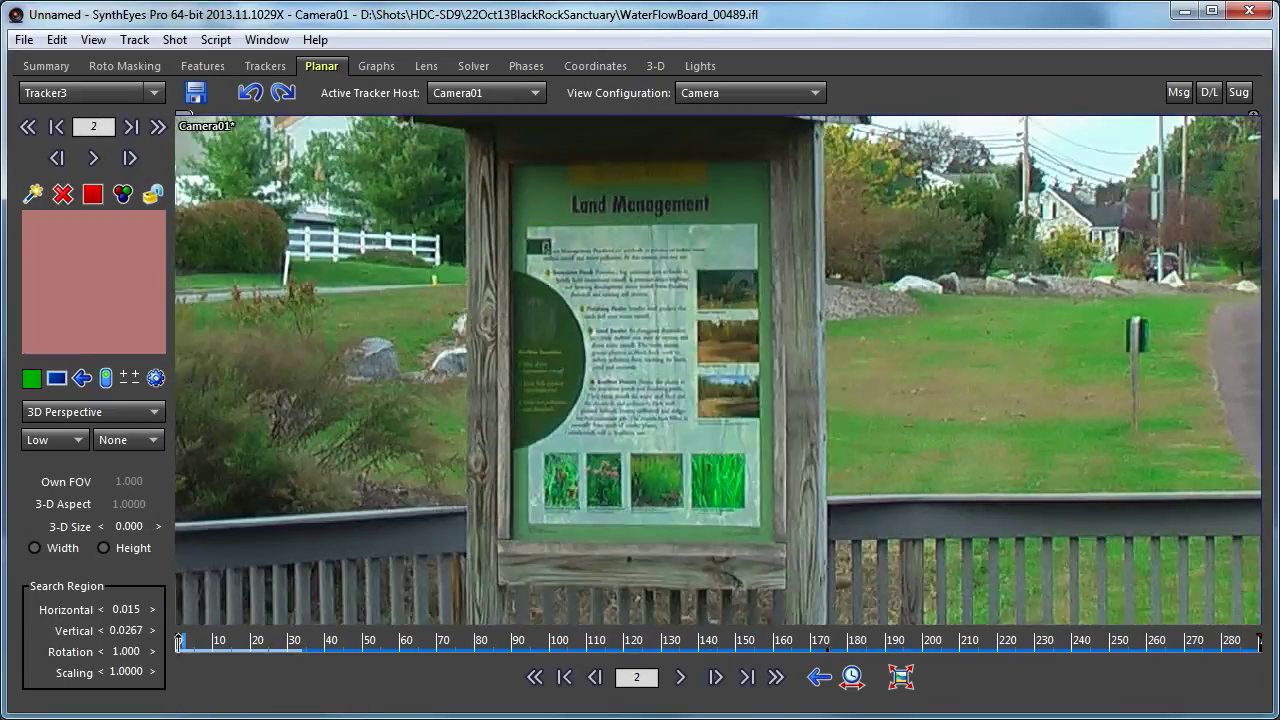
pyautogui.click(585, 238)
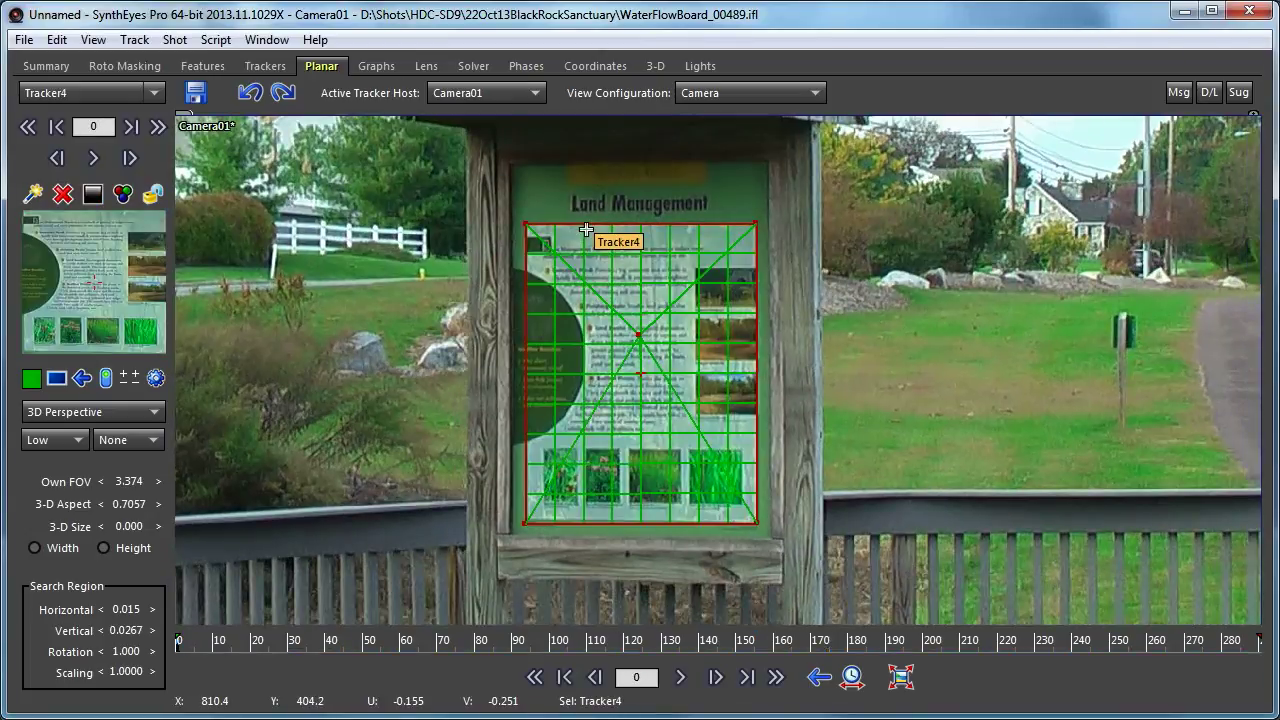
pyautogui.click(82, 413)
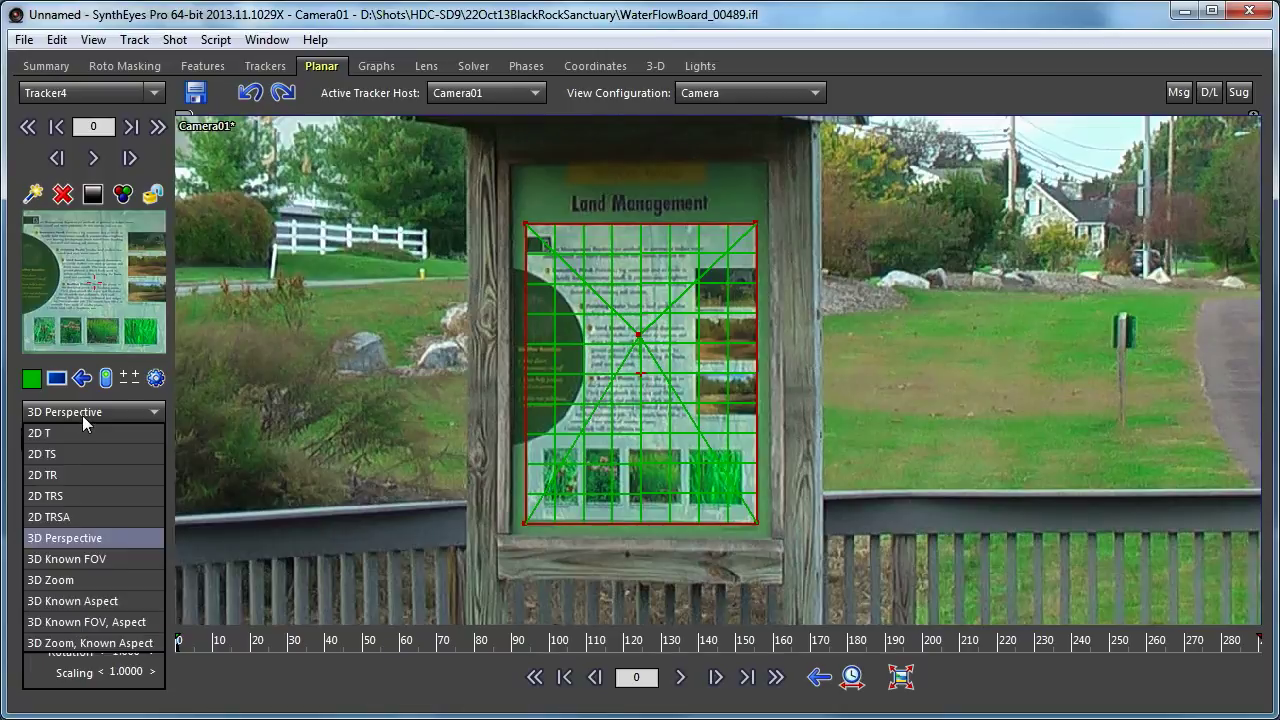
pyautogui.click(93, 563)
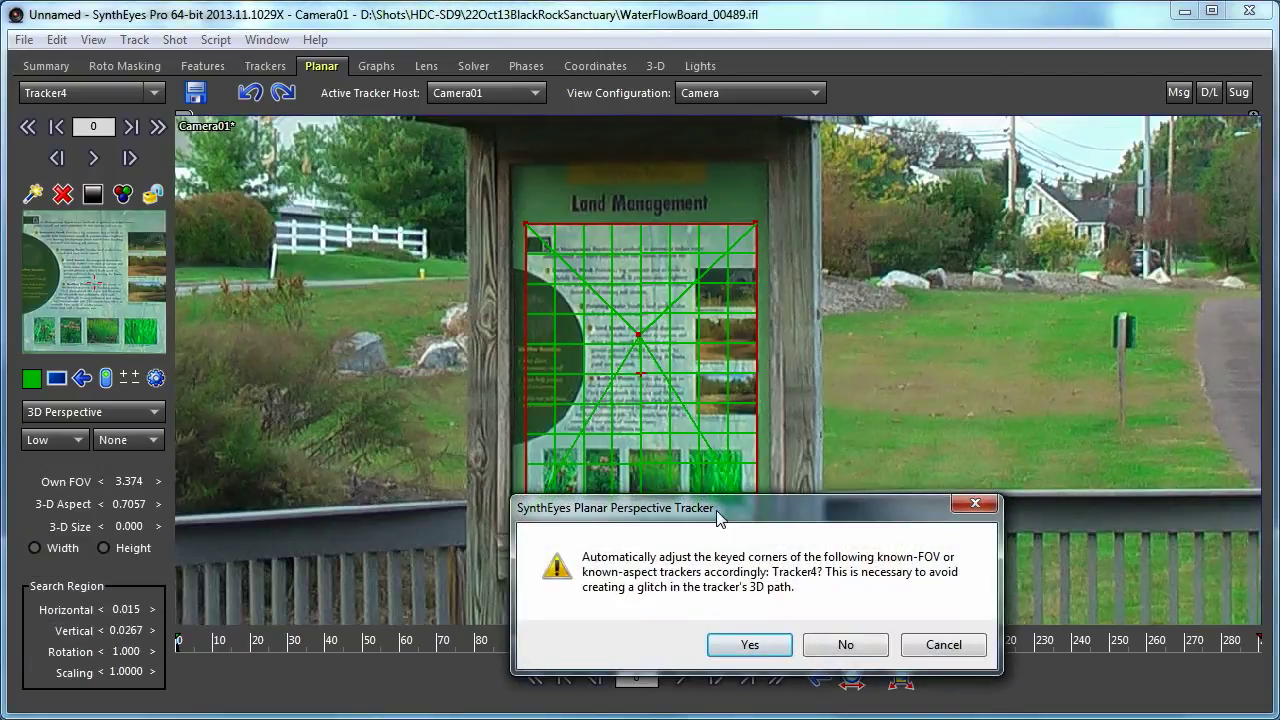
pyautogui.moveTo(714, 499); pyautogui.dragTo(605, 205)
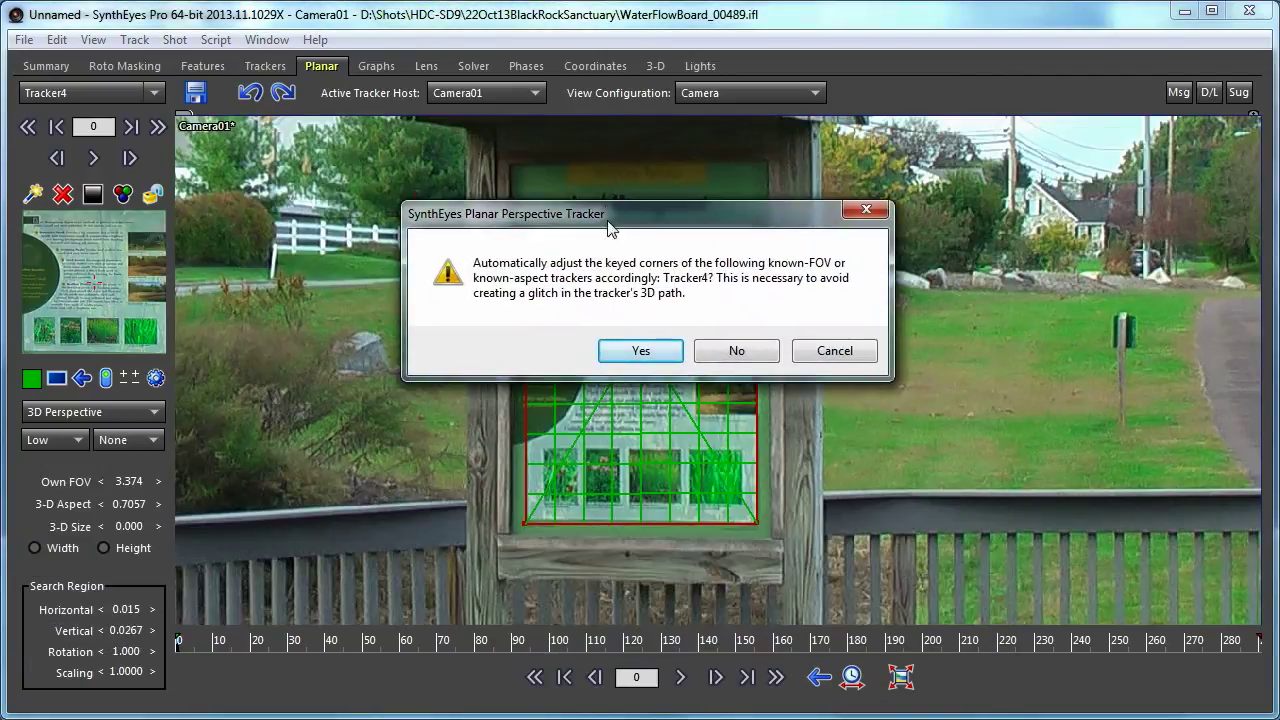
pyautogui.click(640, 352)
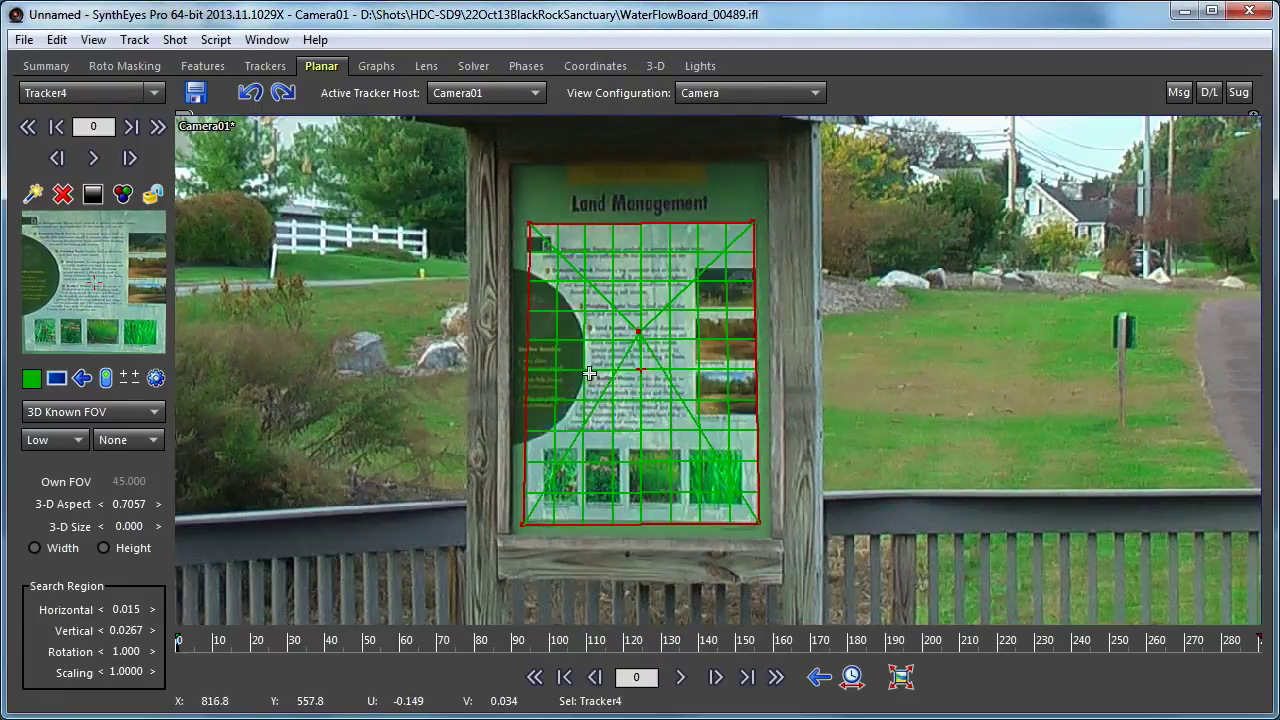
# - Refit the upper-right, upper-left and lower-left corners of the tracker to the Land Management sign's white panel, giving a 3-D aspect of about 0.80
pyautogui.scroll(4, 750, 223)
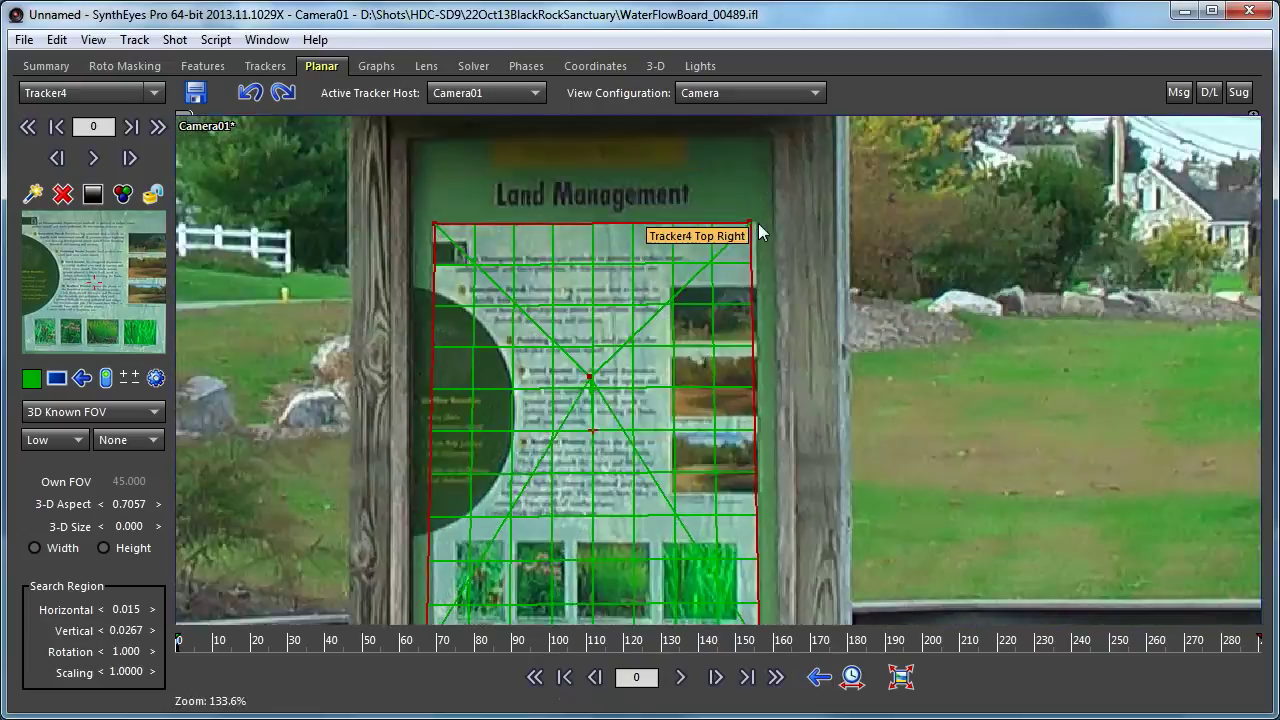
pyautogui.moveTo(746, 222); pyautogui.dragTo(771, 217)
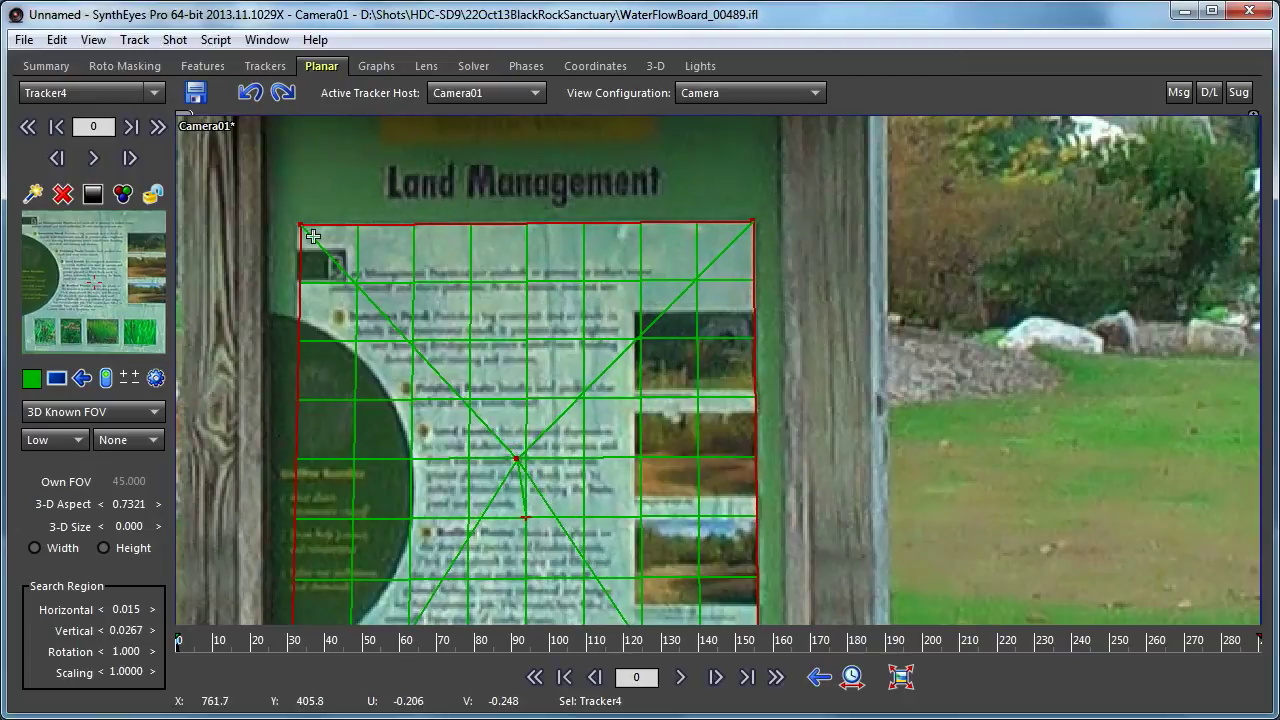
pyautogui.moveTo(297, 223); pyautogui.dragTo(292, 223)
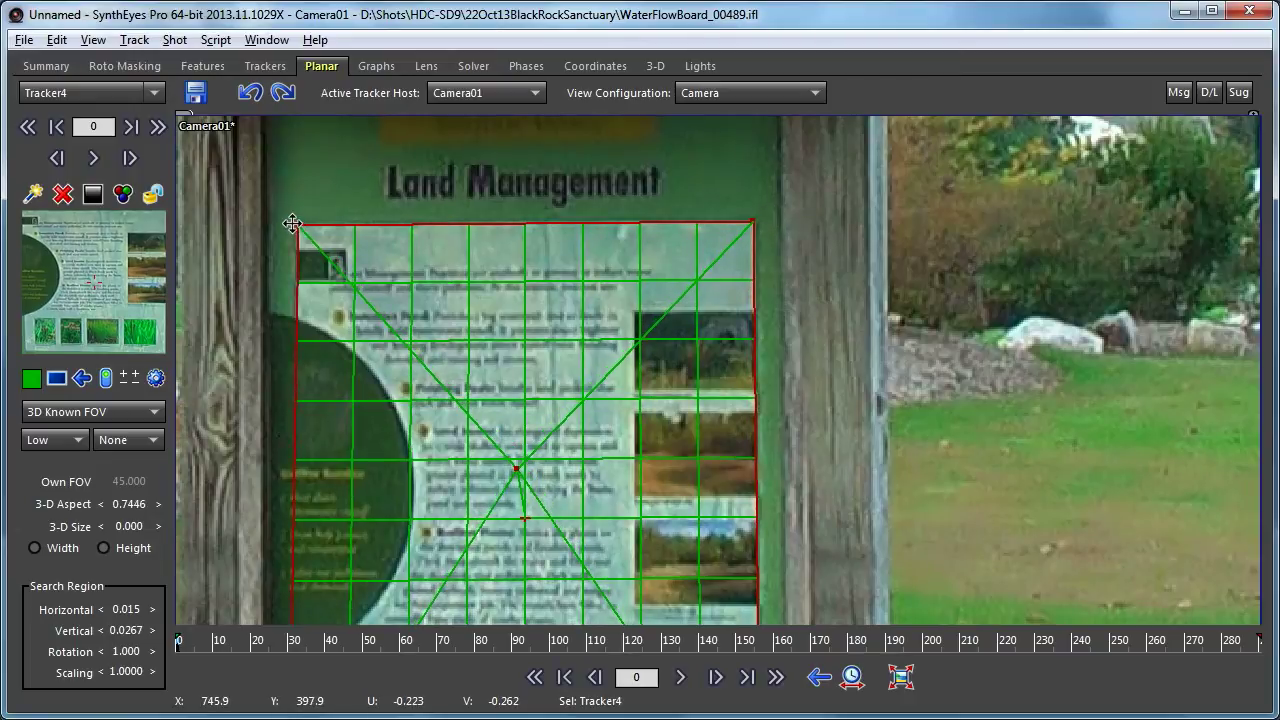
pyautogui.scroll(-5, 516, 235)
pyautogui.scroll(5, 458, 456)
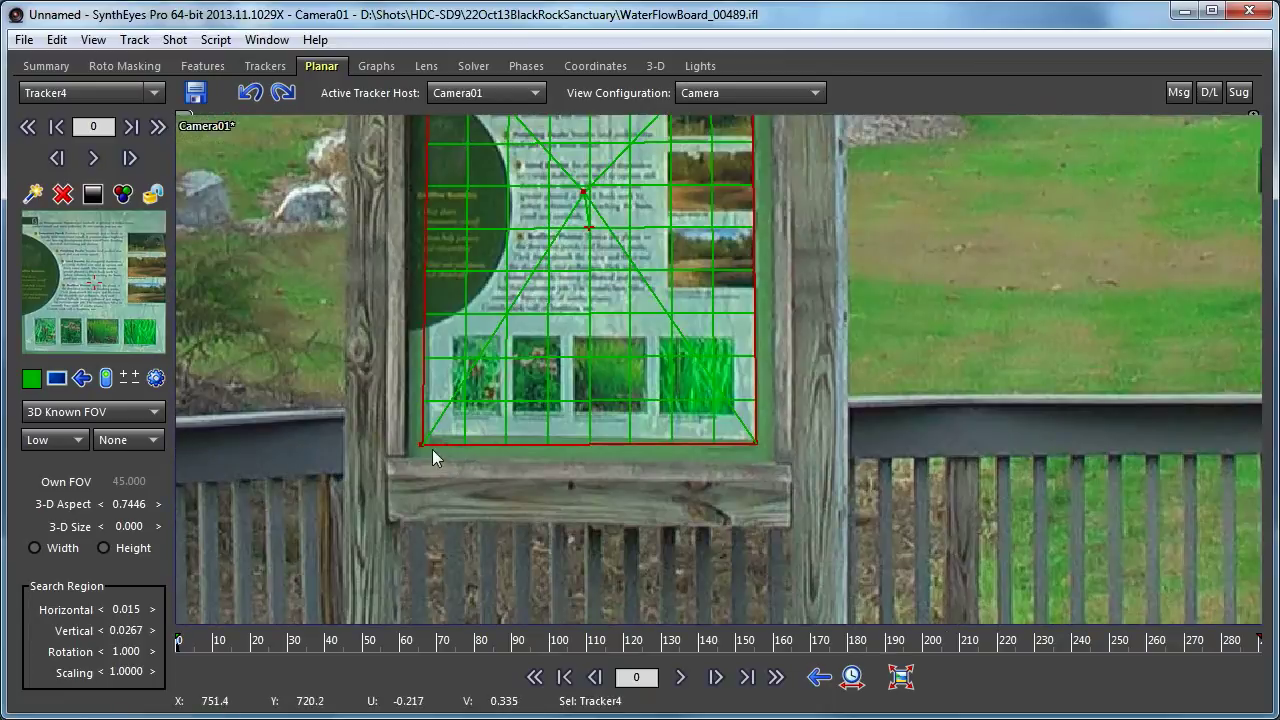
pyautogui.moveTo(422, 444)
pyautogui.mouseDown()
pyautogui.moveTo(450, 427)
pyautogui.moveTo(439, 430)
pyautogui.mouseUp()
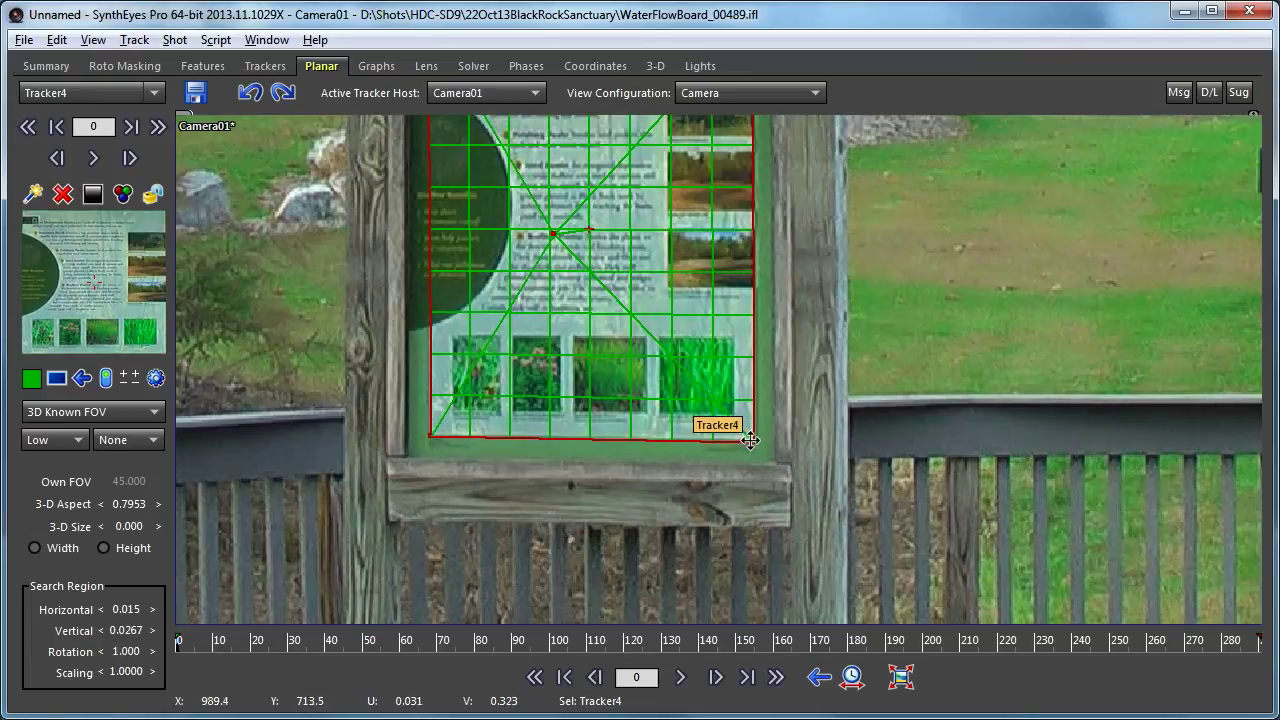
pyautogui.scroll(-5, 742, 404)
pyautogui.scroll(2, 742, 404)
pyautogui.scroll(1, 742, 404)
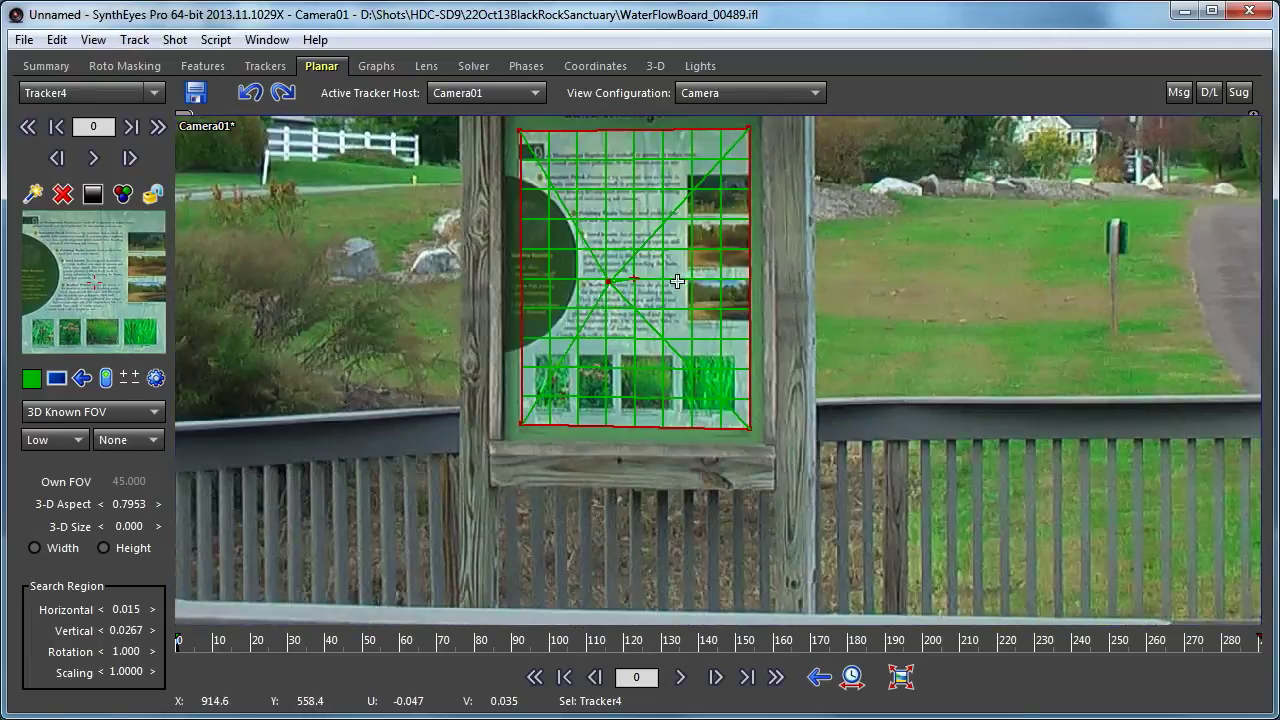
# - Enlarge the Land Management sign's tracker to its wooden posts, giving a 3-D aspect of about 0.92, and track it forward from frame 0 to 127
pyautogui.moveTo(660, 354); pyautogui.dragTo(593, 410)
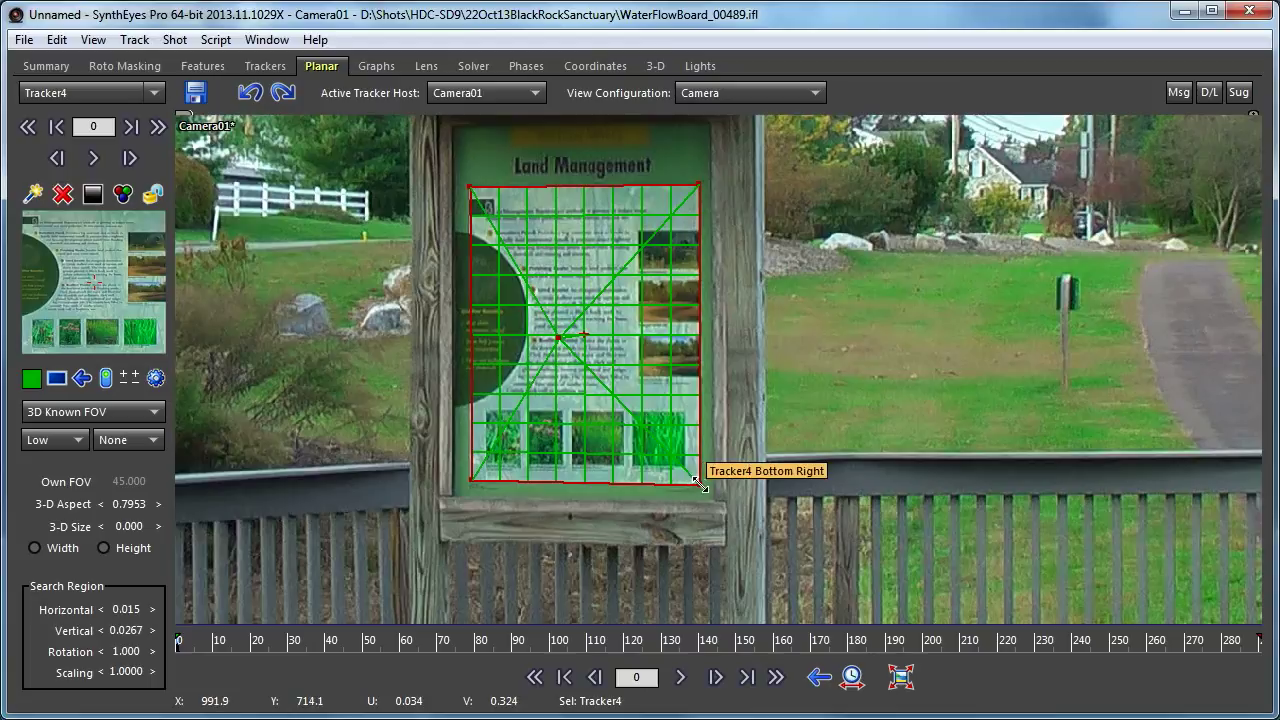
pyautogui.moveTo(697, 484); pyautogui.dragTo(771, 545)
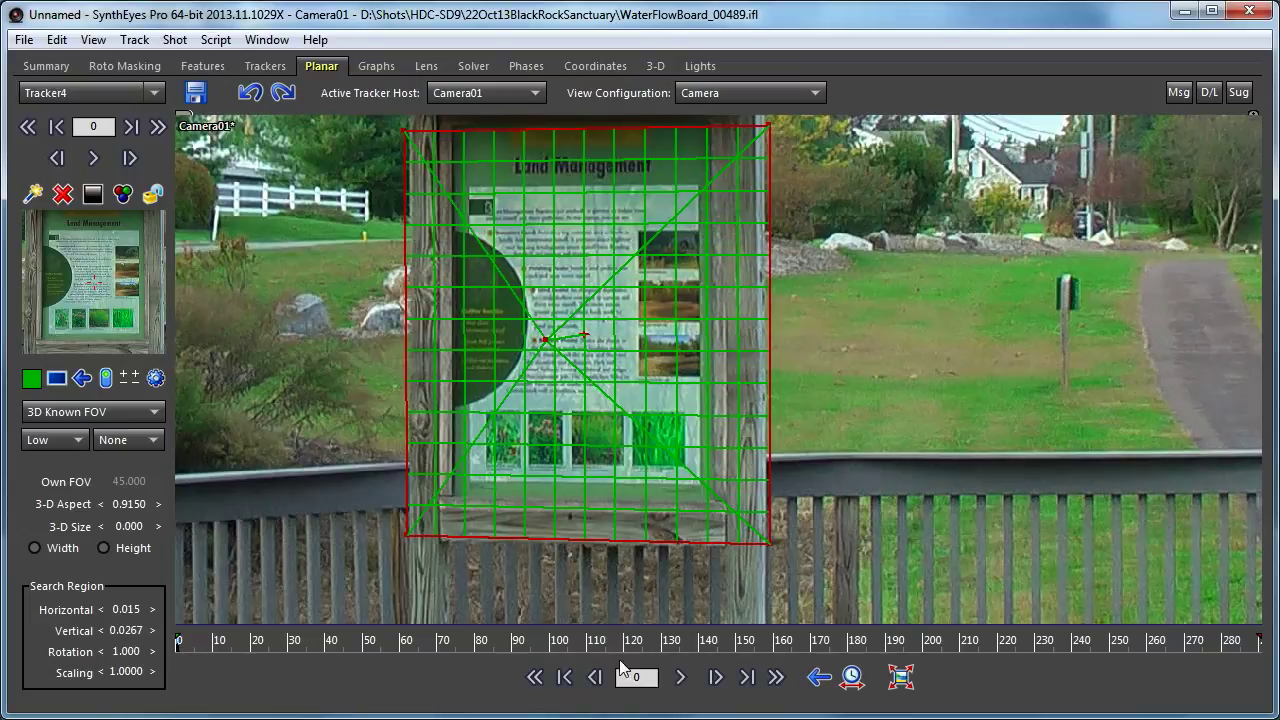
pyautogui.click(681, 679)
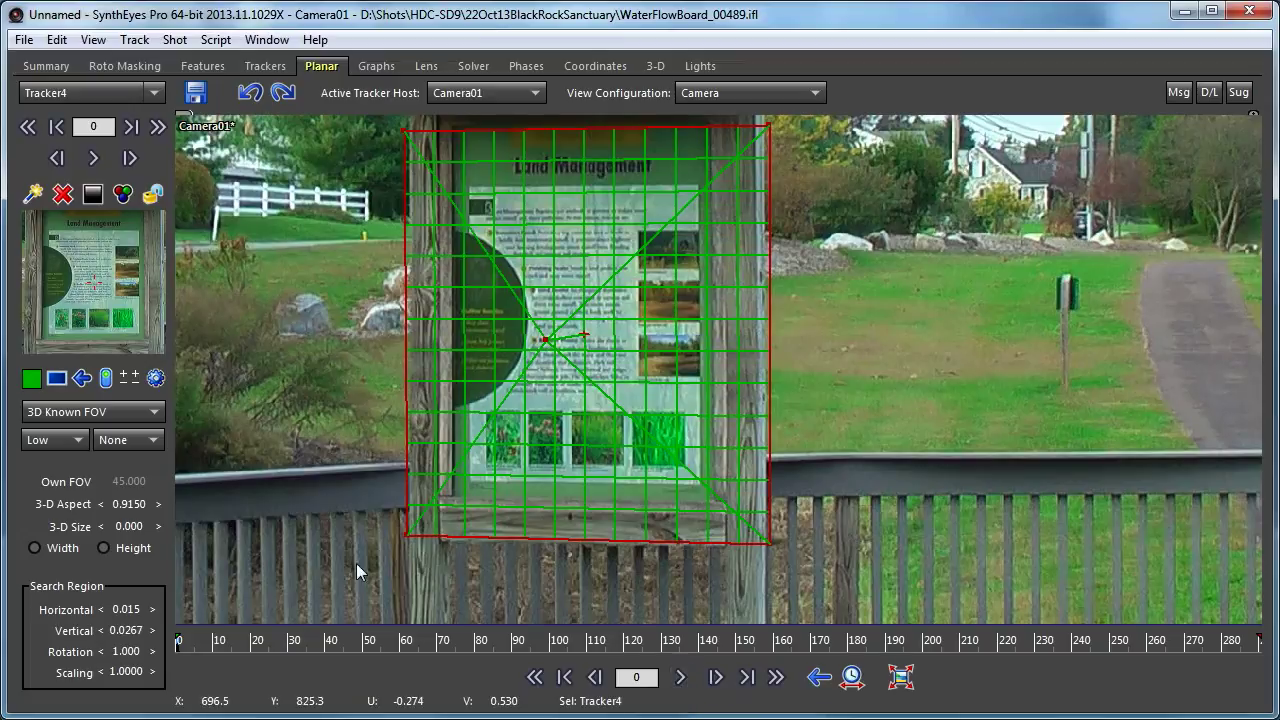
pyautogui.click(535, 677)
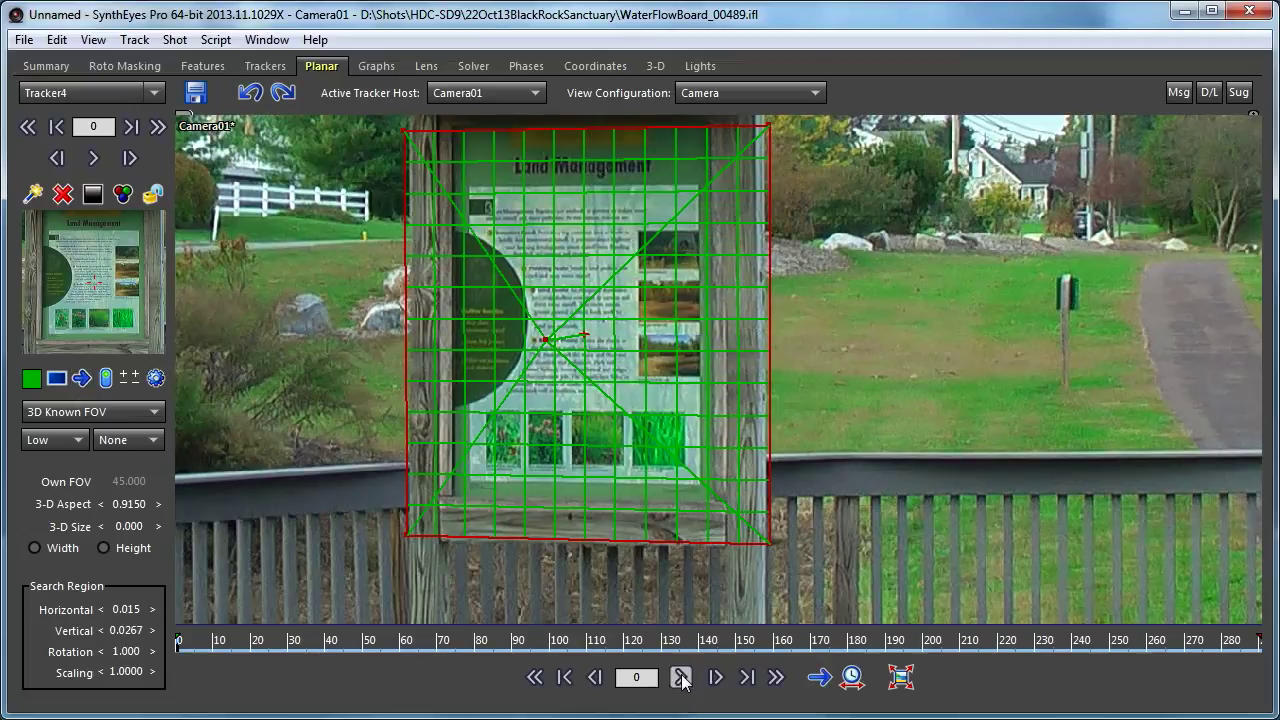
pyautogui.click(681, 677)
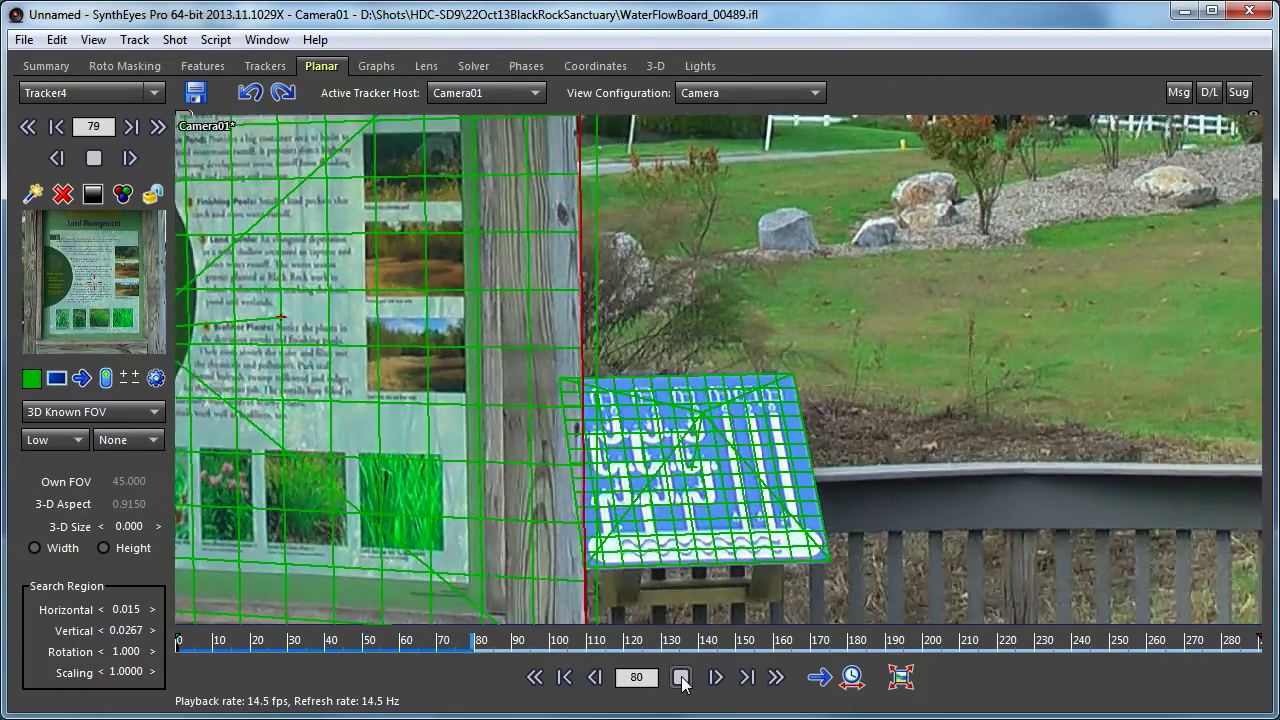
pyautogui.click(681, 677)
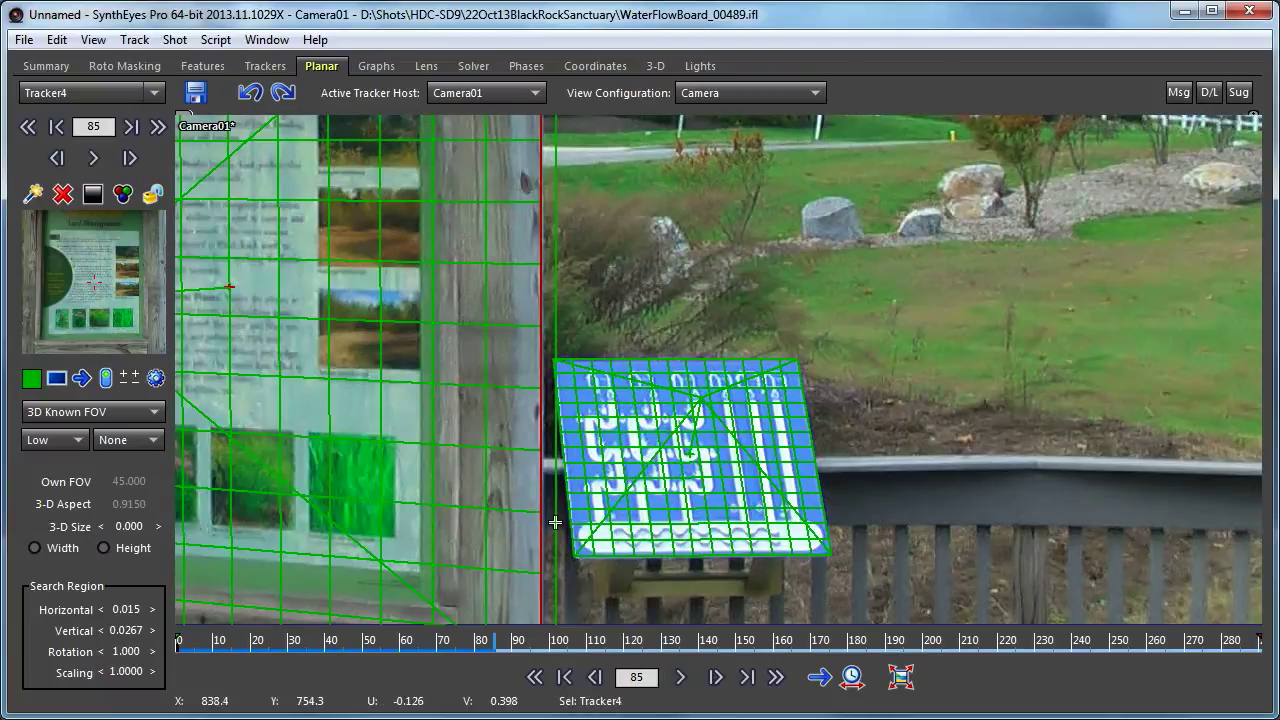
pyautogui.click(680, 677)
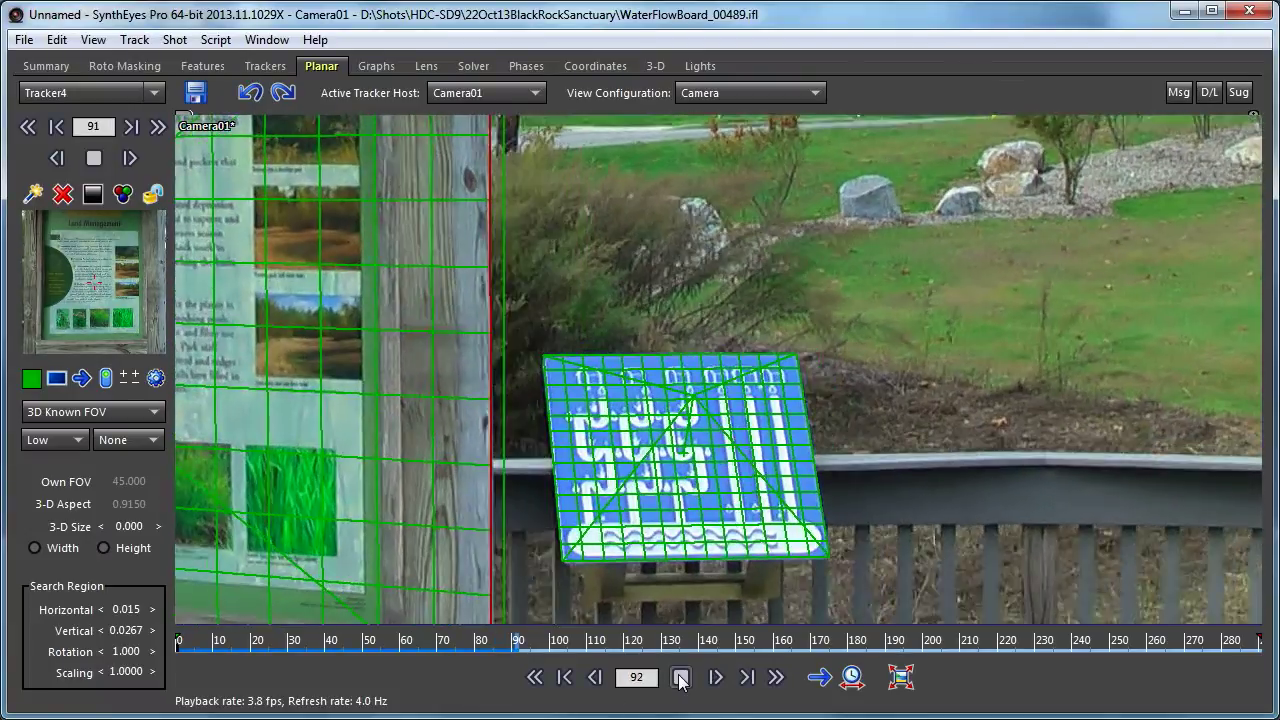
pyautogui.click(680, 678)
pyautogui.click(680, 677)
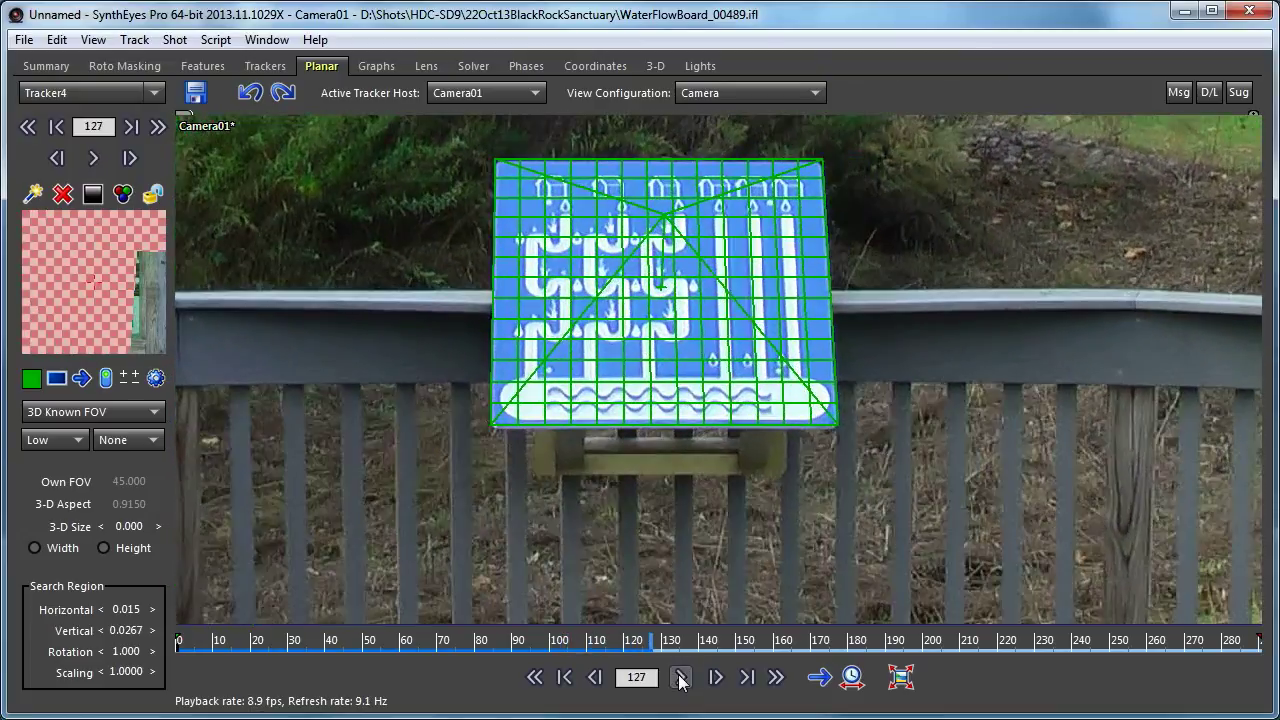
pyautogui.click(680, 678)
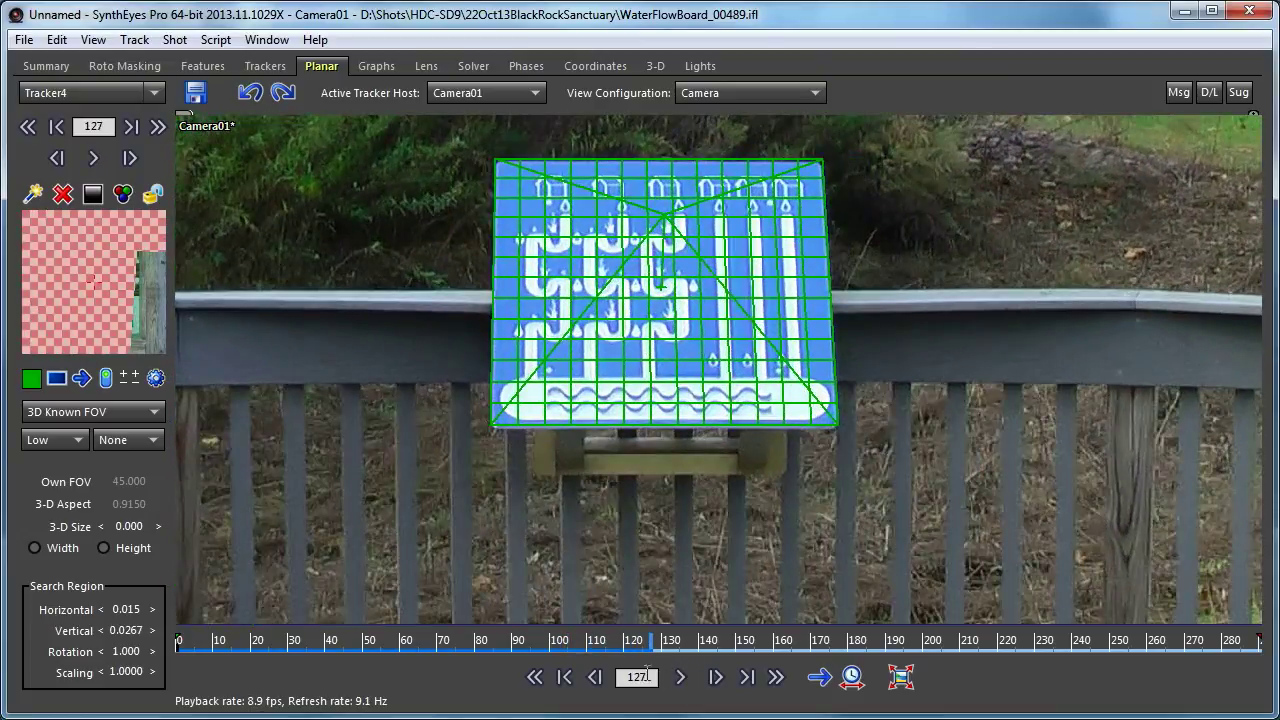
# - Review the Land Management sign's track and lock its tracker at frame 70
pyautogui.click(534, 677)
pyautogui.moveTo(419, 645)
pyautogui.mouseDown()
pyautogui.moveTo(300, 628)
pyautogui.moveTo(441, 640)
pyautogui.mouseUp()
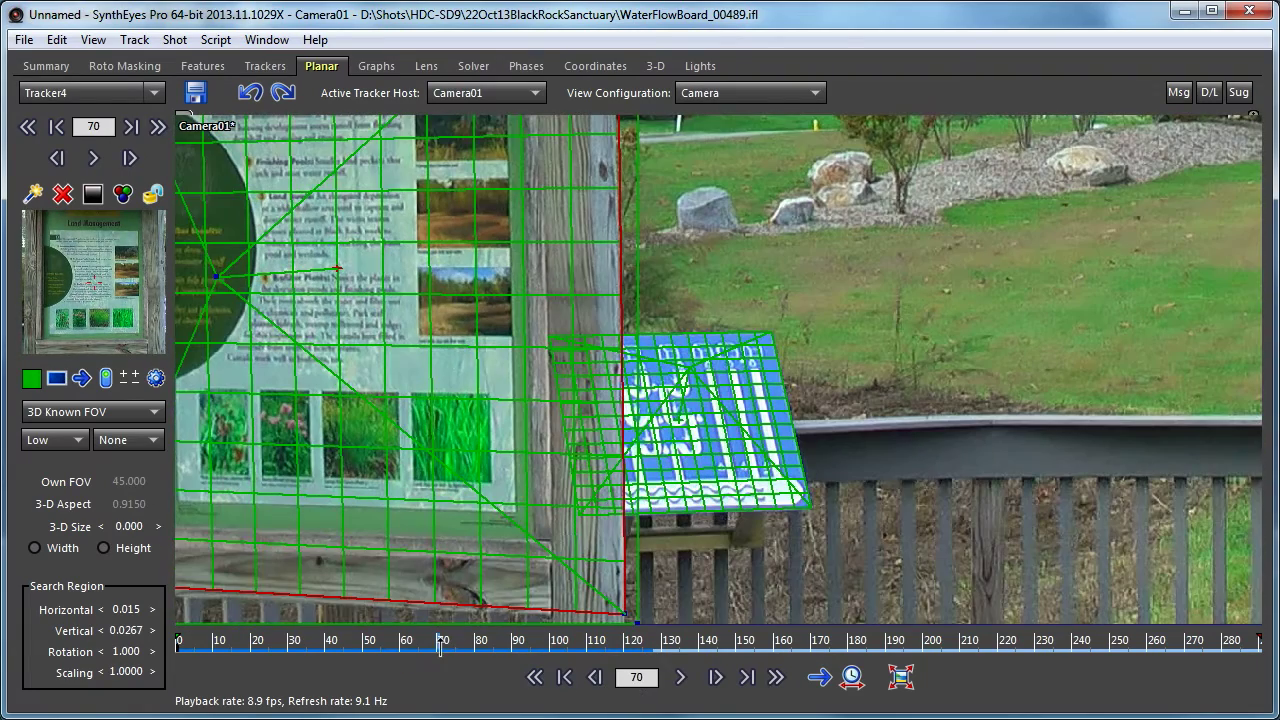
pyautogui.click(152, 193)
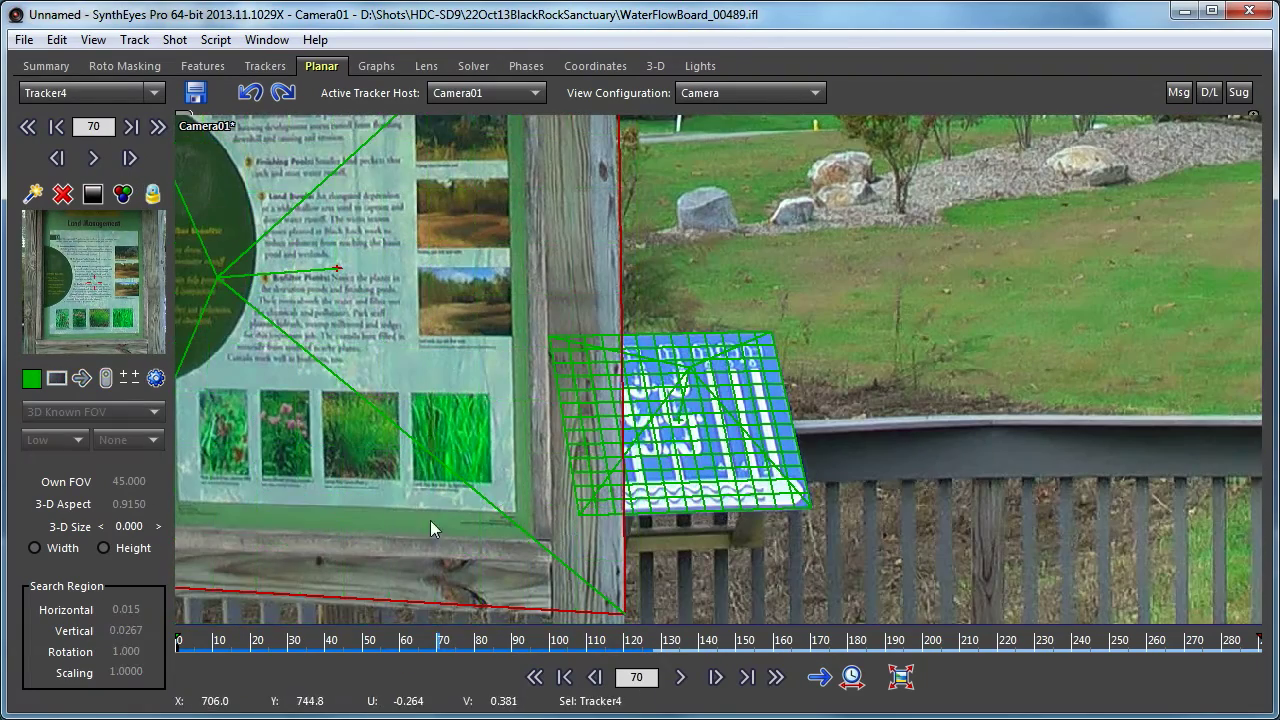
# - At frame 106, select the water-flow sign's tracker and track it backwards to frame 11
pyautogui.moveTo(313, 641); pyautogui.dragTo(573, 645)
pyautogui.click(721, 383)
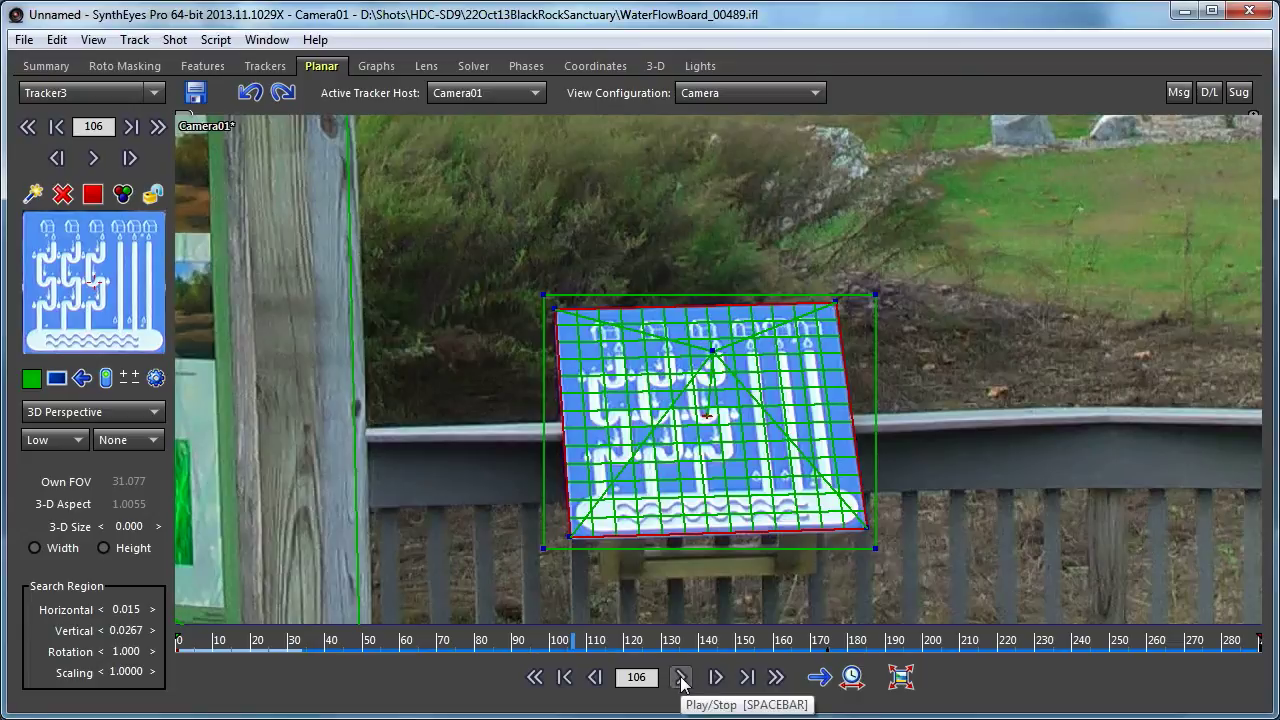
pyautogui.click(819, 677)
pyautogui.click(683, 677)
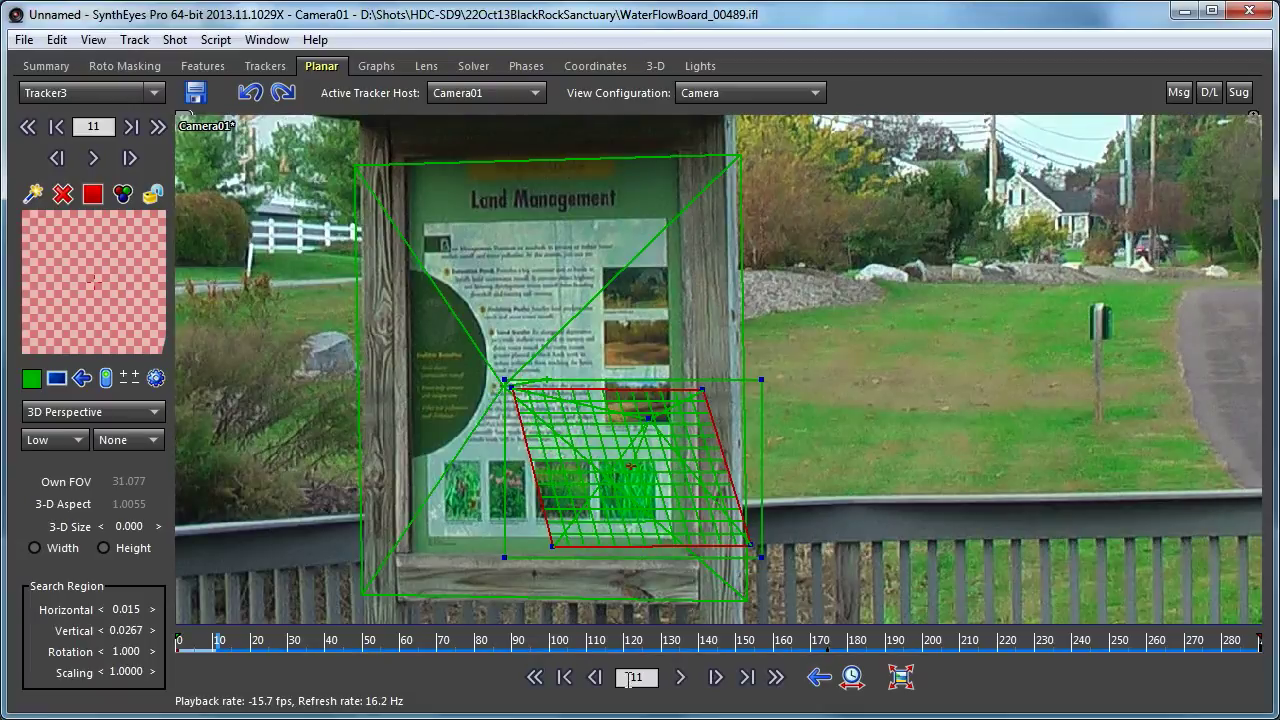
# - Scrub through the water-flow sign's track up to frame 92 and lock its tracker
pyautogui.moveTo(240, 648); pyautogui.dragTo(386, 675)
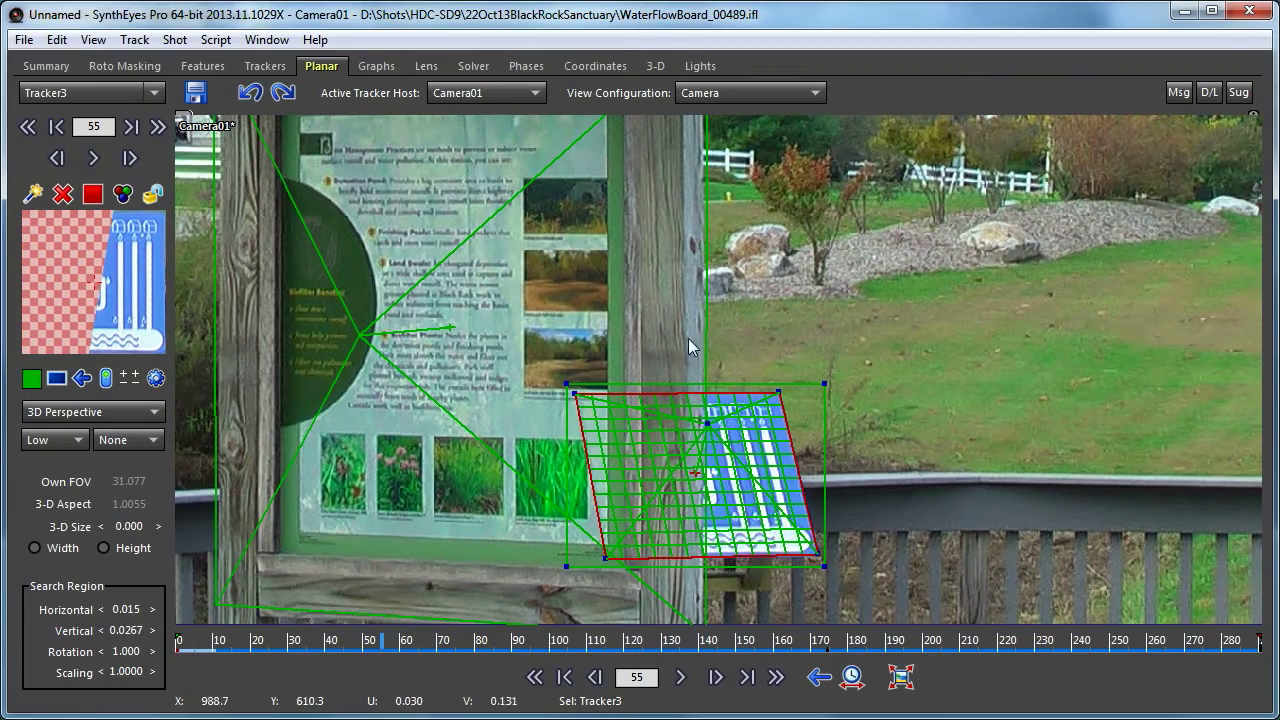
pyautogui.moveTo(317, 652)
pyautogui.mouseDown()
pyautogui.moveTo(400, 658)
pyautogui.moveTo(285, 652)
pyautogui.moveTo(350, 652)
pyautogui.moveTo(313, 652)
pyautogui.mouseUp()
pyautogui.moveTo(480, 667); pyautogui.dragTo(521, 670)
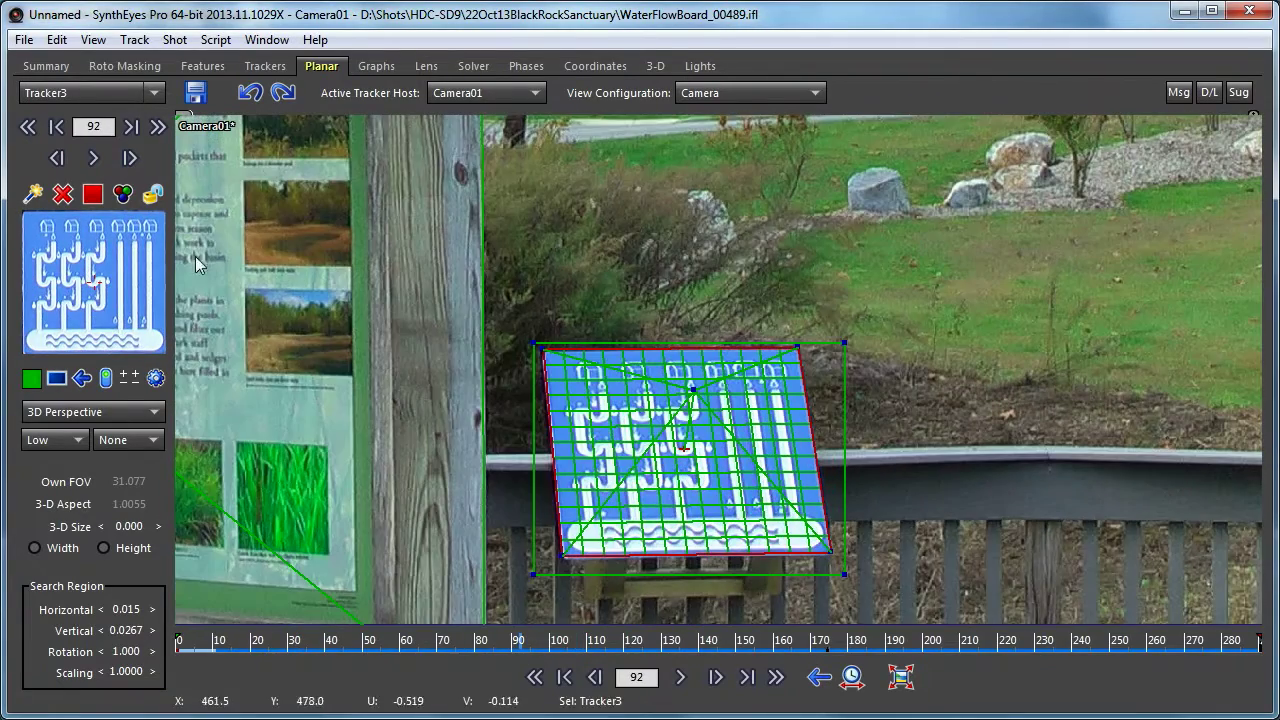
pyautogui.click(153, 195)
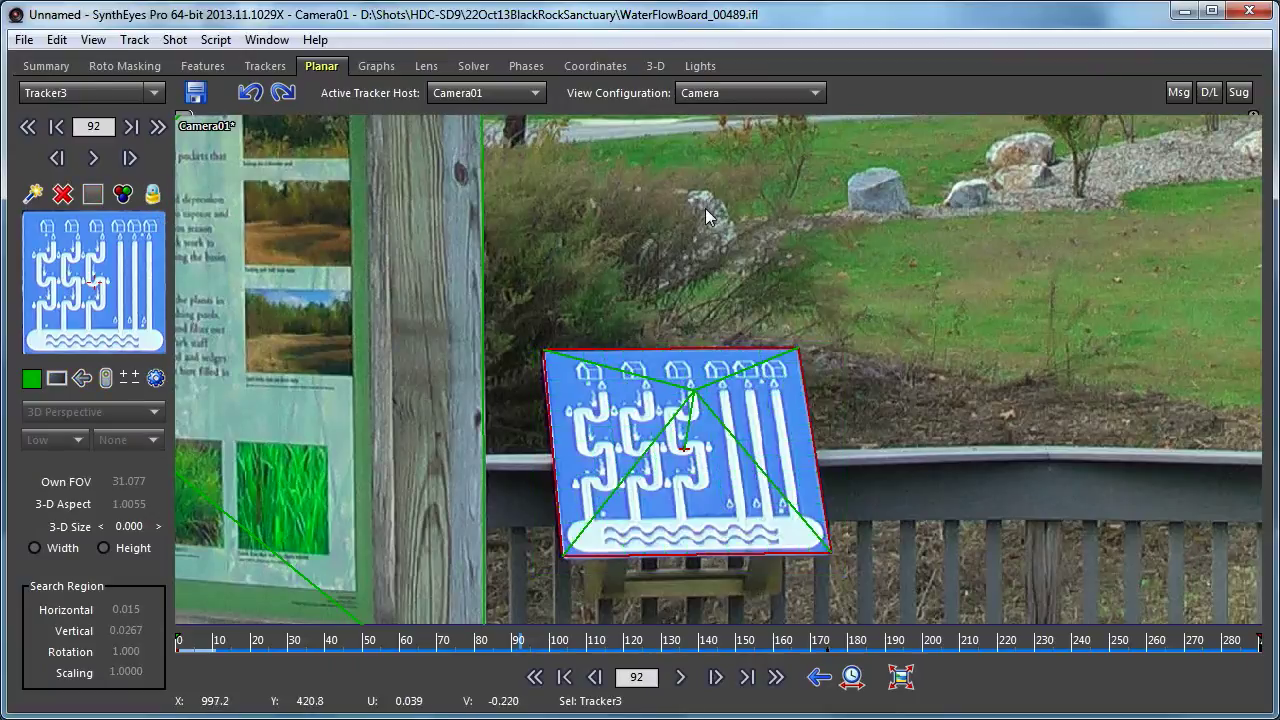
# - Examine the positions of both tracked planes relative to the camera in the Quad view between frames 52 and 92, ending in the Camera view at frame 86
pyautogui.click(727, 94)
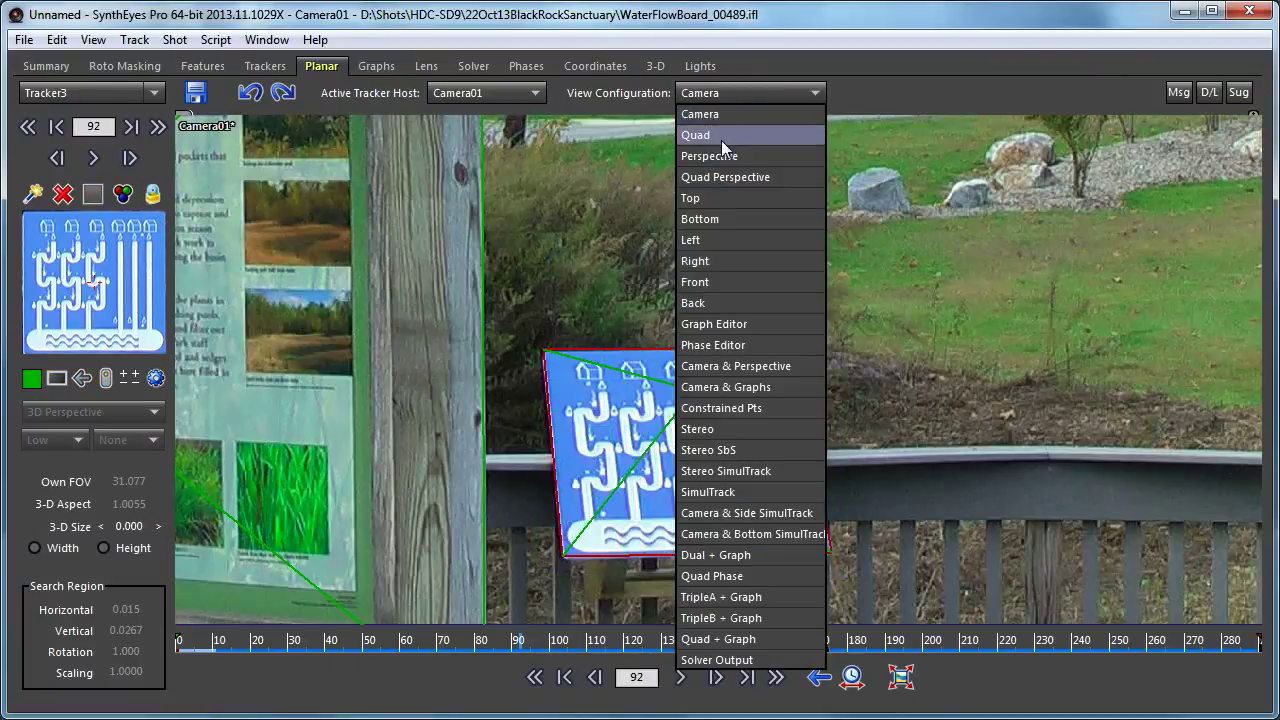
pyautogui.click(721, 137)
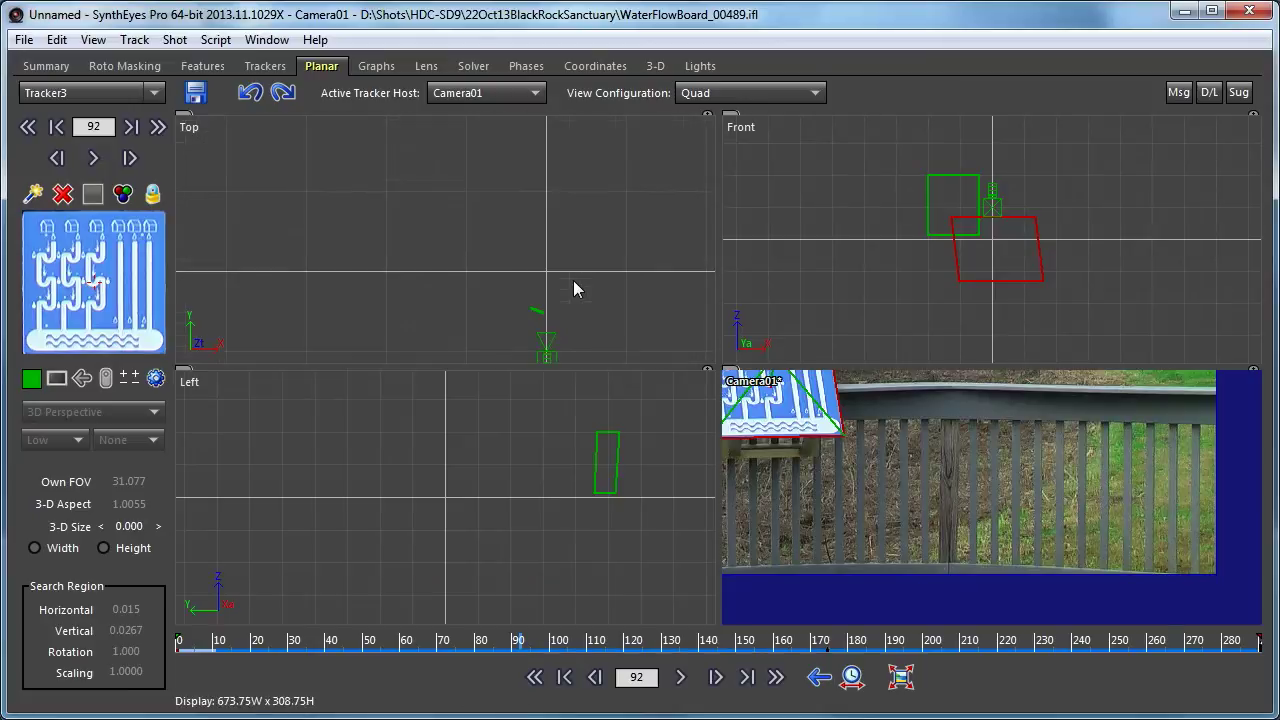
pyautogui.moveTo(542, 186); pyautogui.dragTo(541, 192)
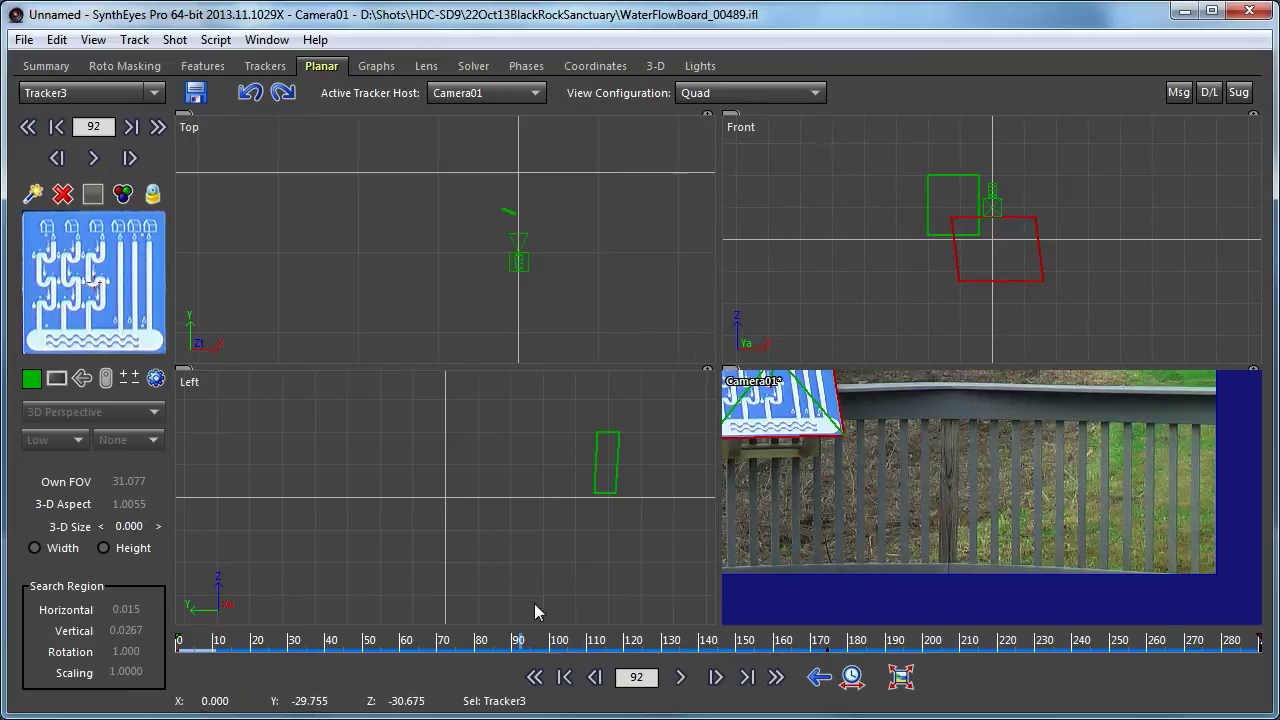
pyautogui.moveTo(446, 647); pyautogui.dragTo(370, 648)
pyautogui.moveTo(500, 245); pyautogui.dragTo(529, 251)
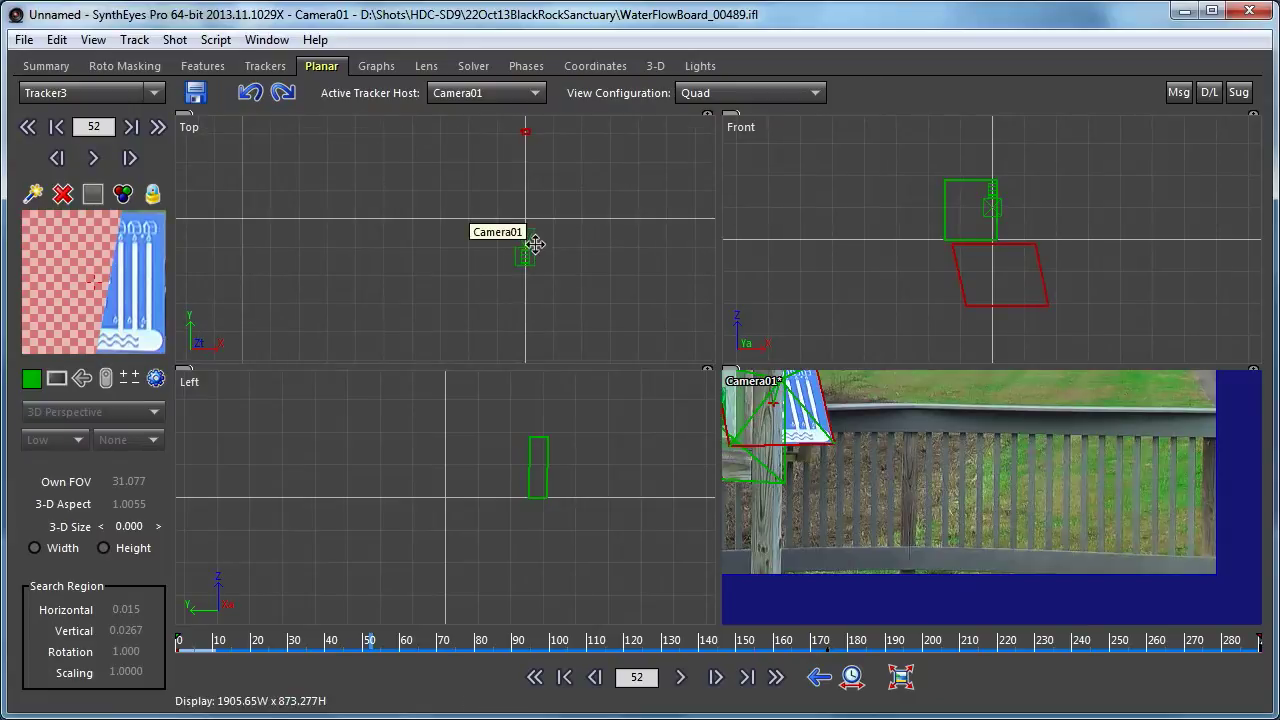
pyautogui.moveTo(237, 650); pyautogui.dragTo(499, 653)
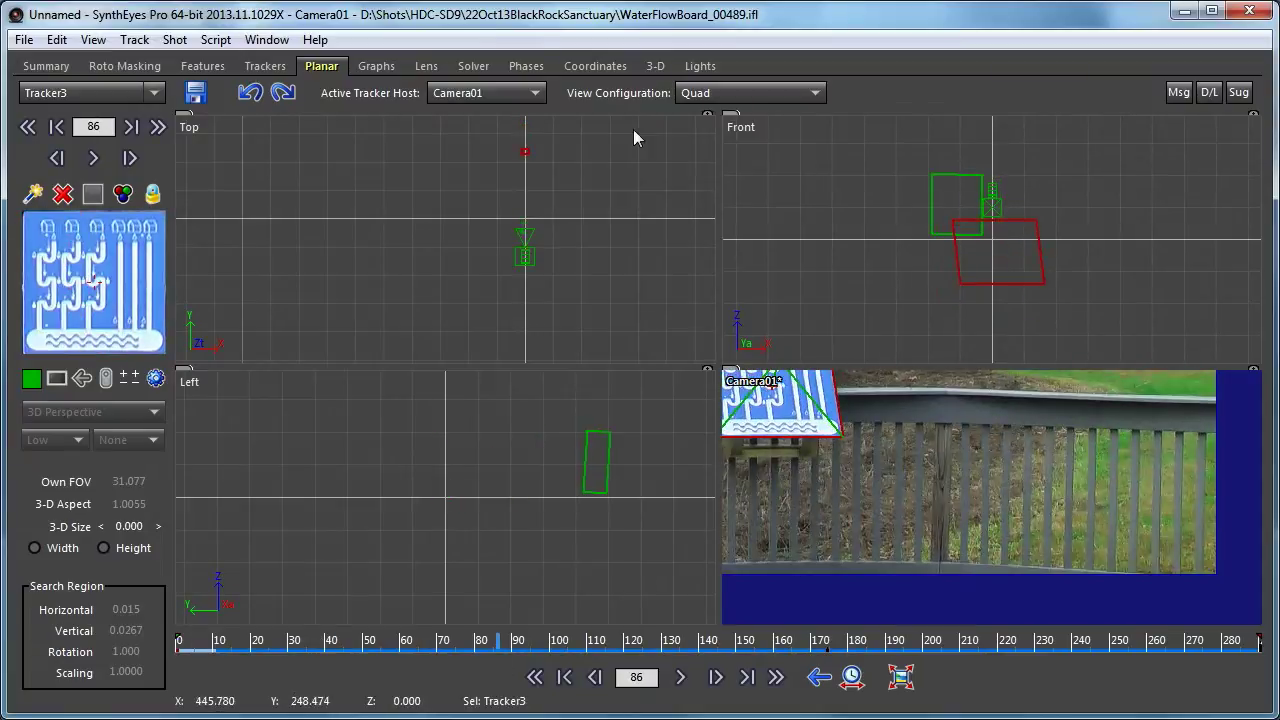
pyautogui.click(708, 93)
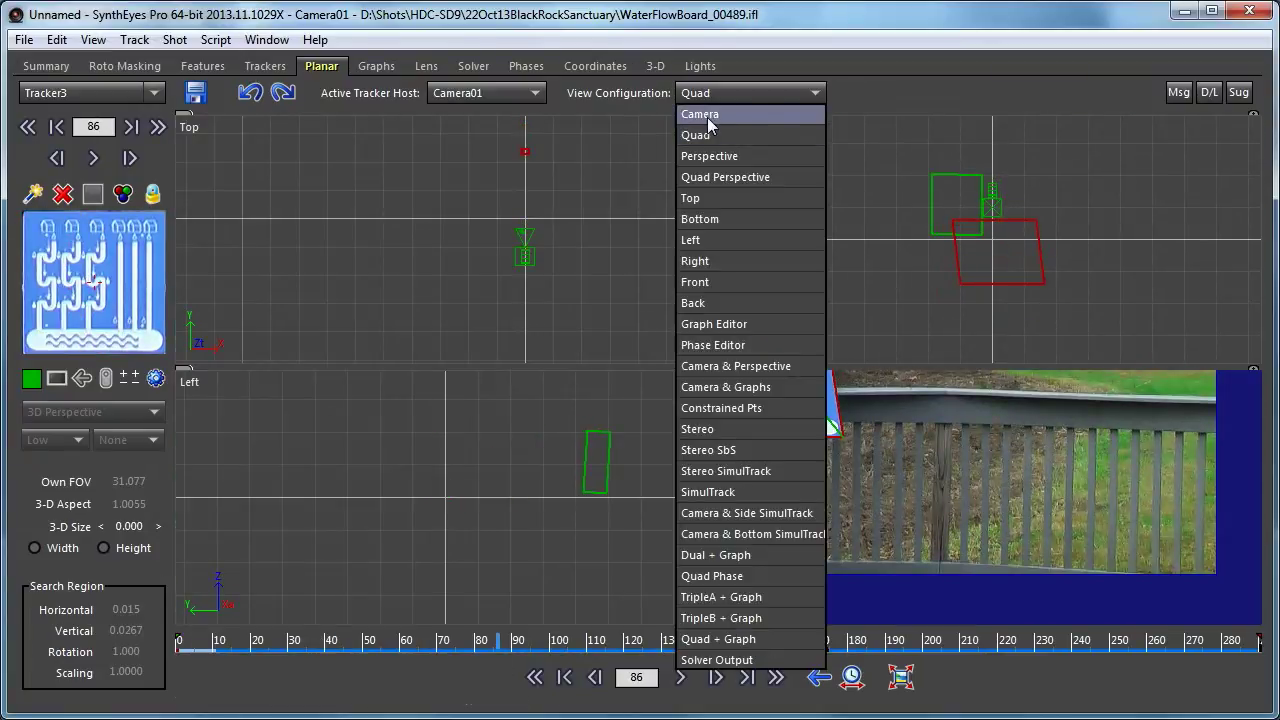
pyautogui.click(707, 117)
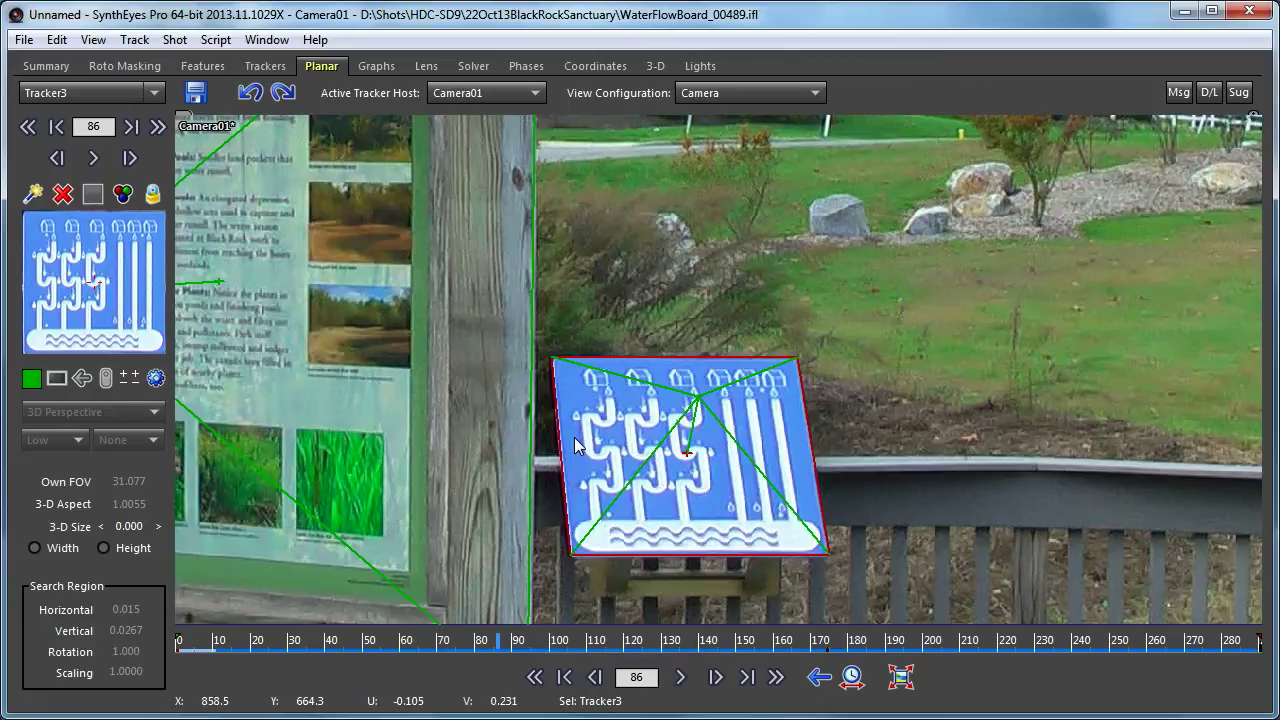
# - Open the Planar Options, move them beside the water-flow sign and select the Land Management sign's tracker
pyautogui.click(160, 379)
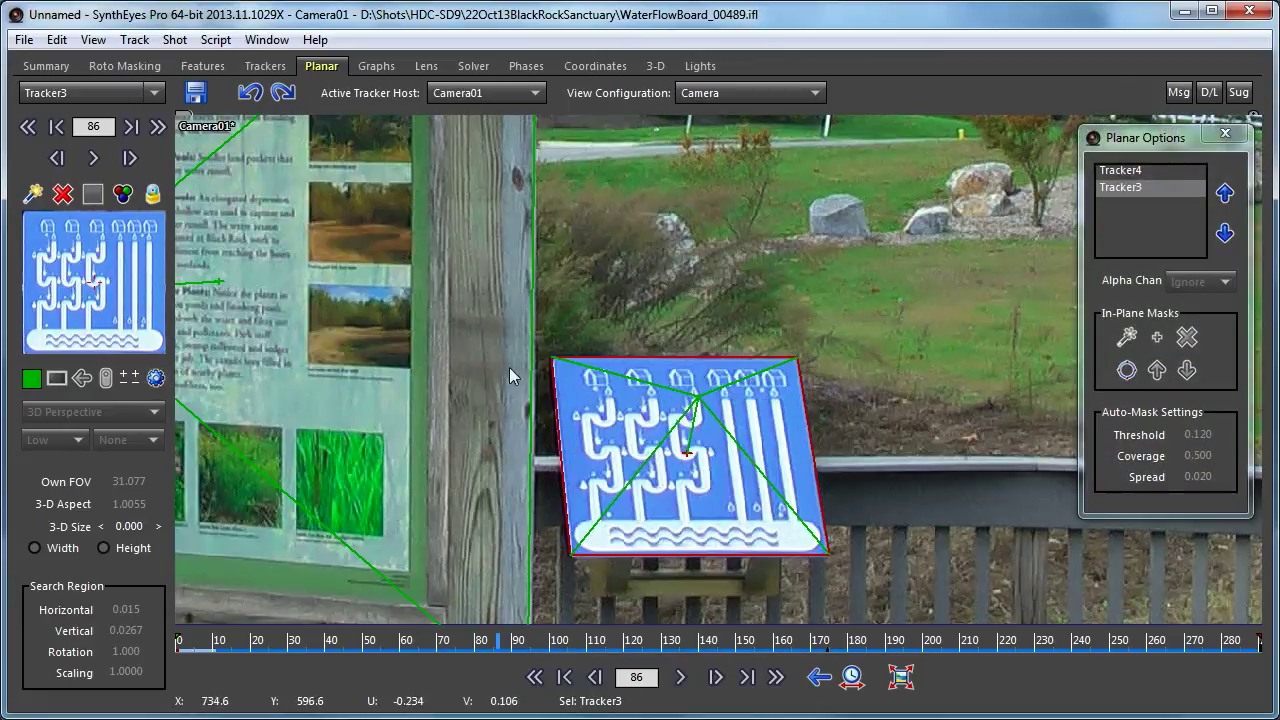
pyautogui.moveTo(1151, 146); pyautogui.dragTo(995, 171)
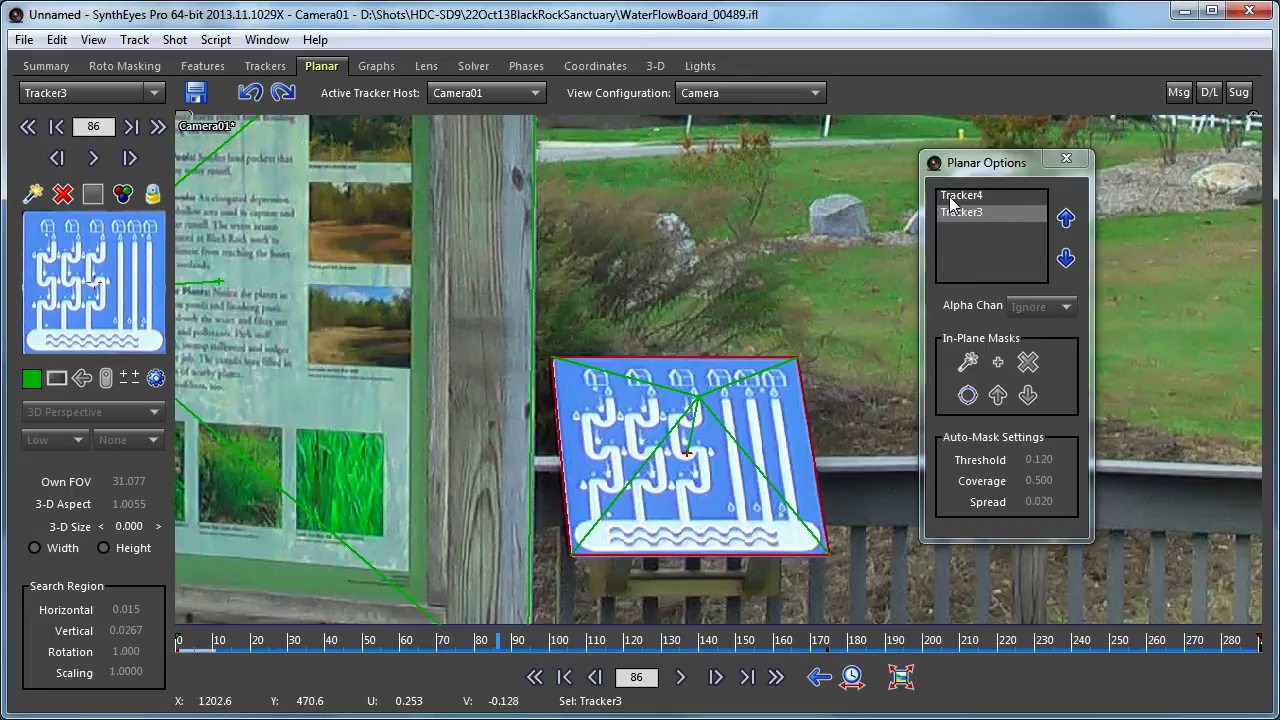
pyautogui.click(550, 194)
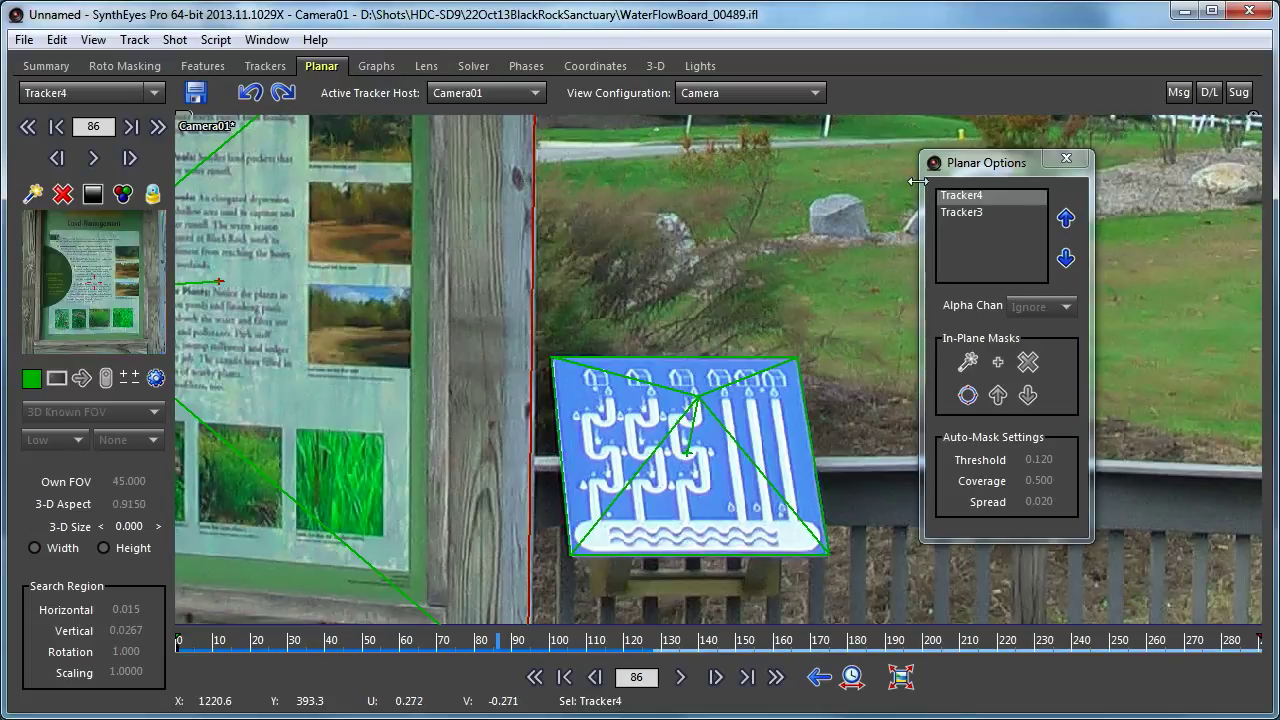